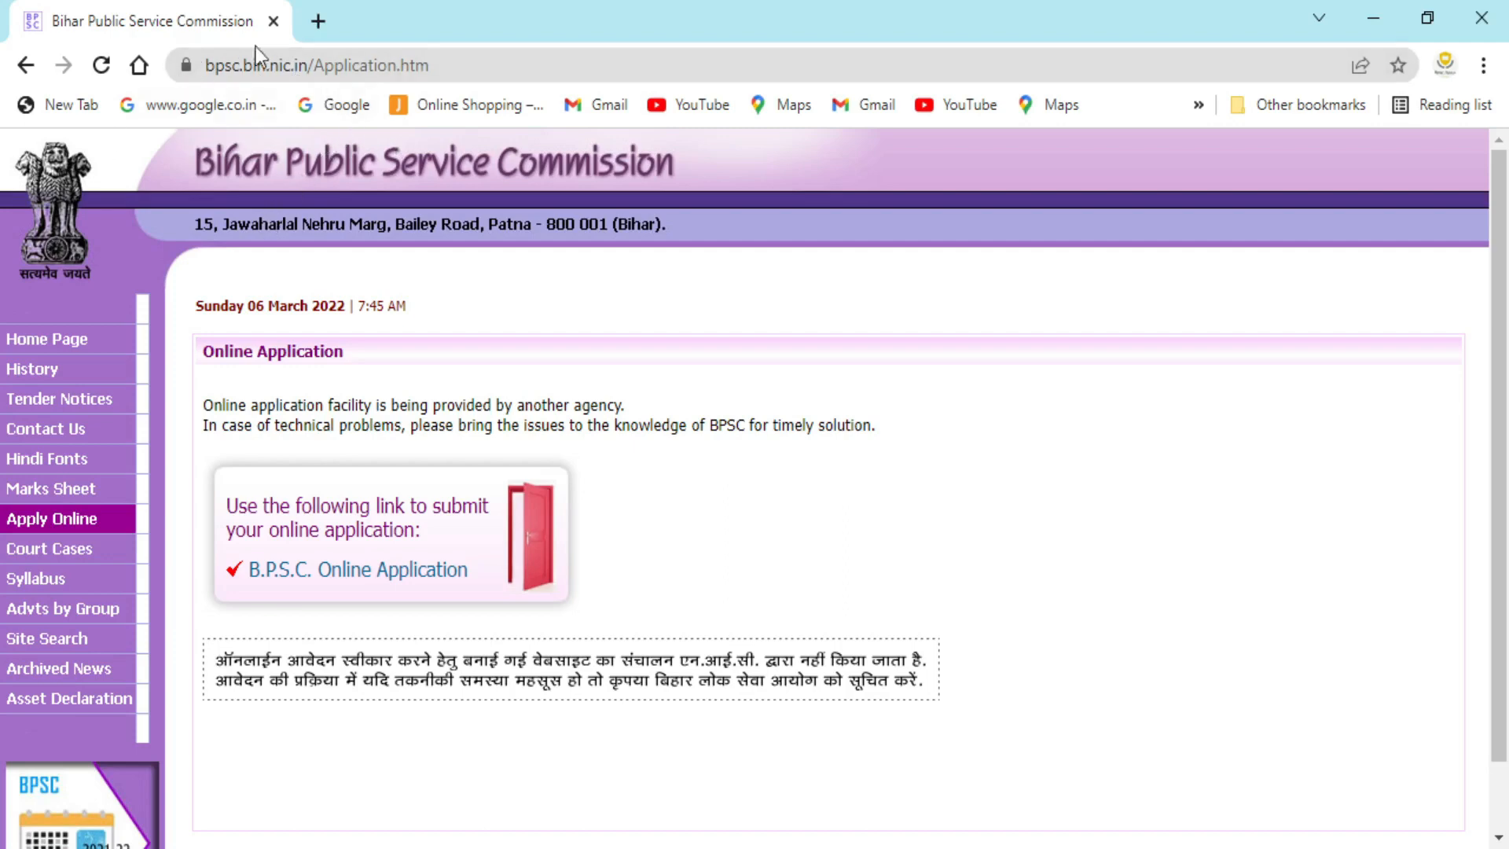
{"action": "left_click", "coordinate": [28, 72]}
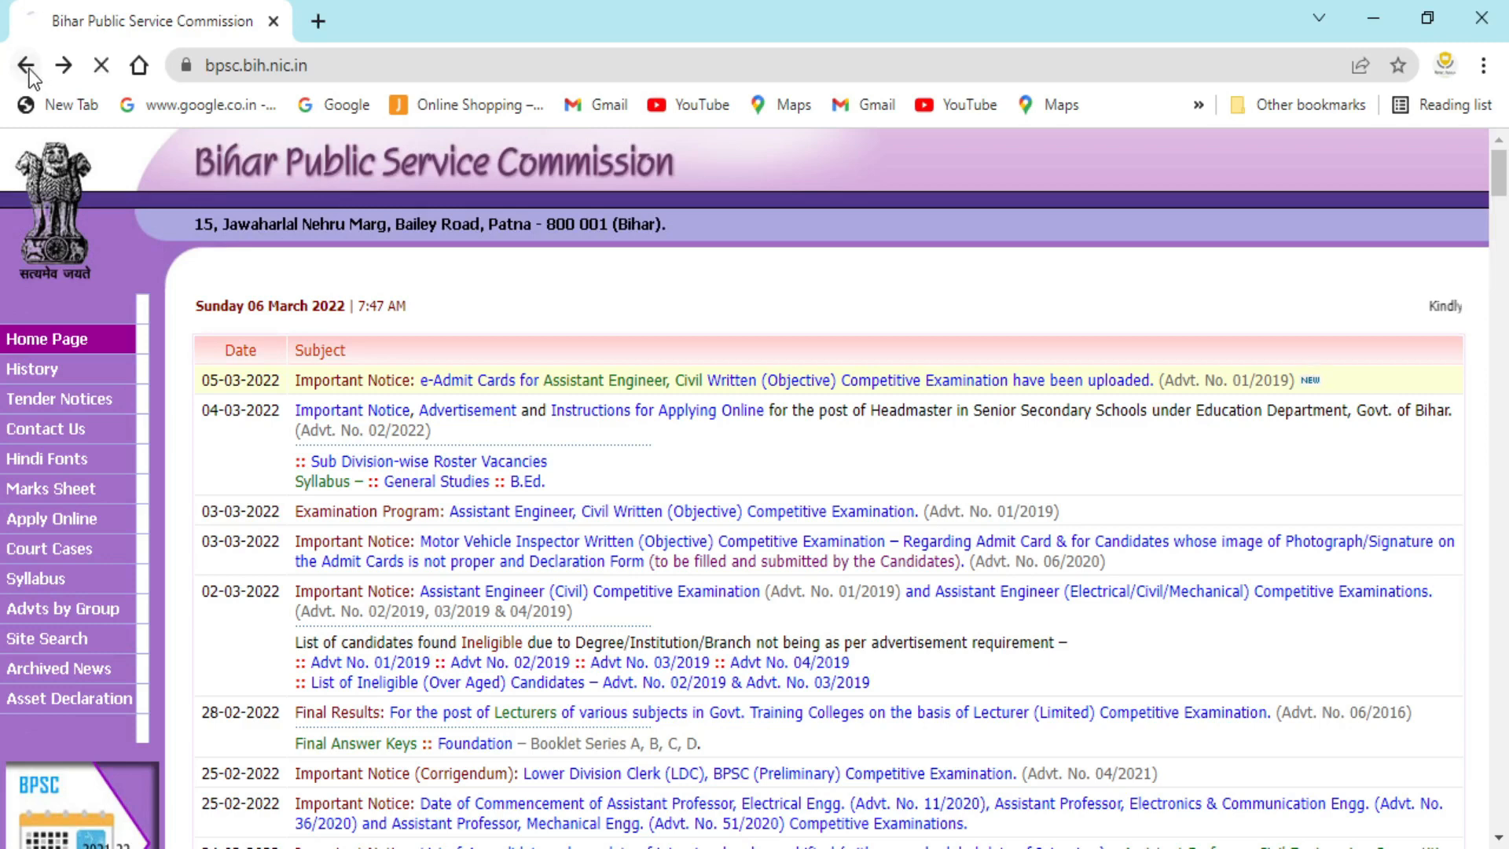
{"action": "left_click", "coordinate": [28, 72]}
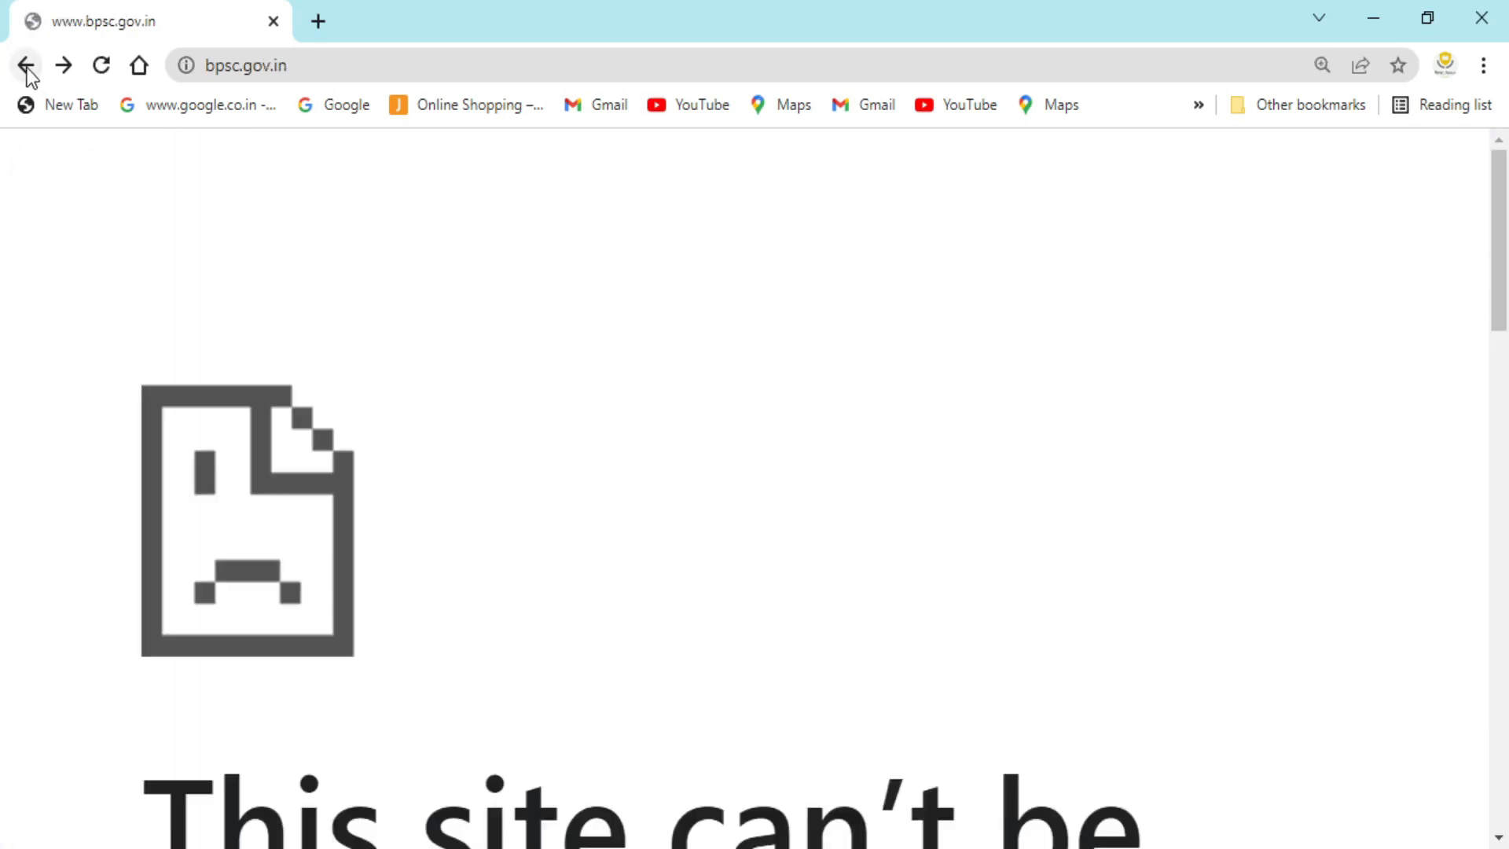
{"action": "left_click", "coordinate": [284, 64]}
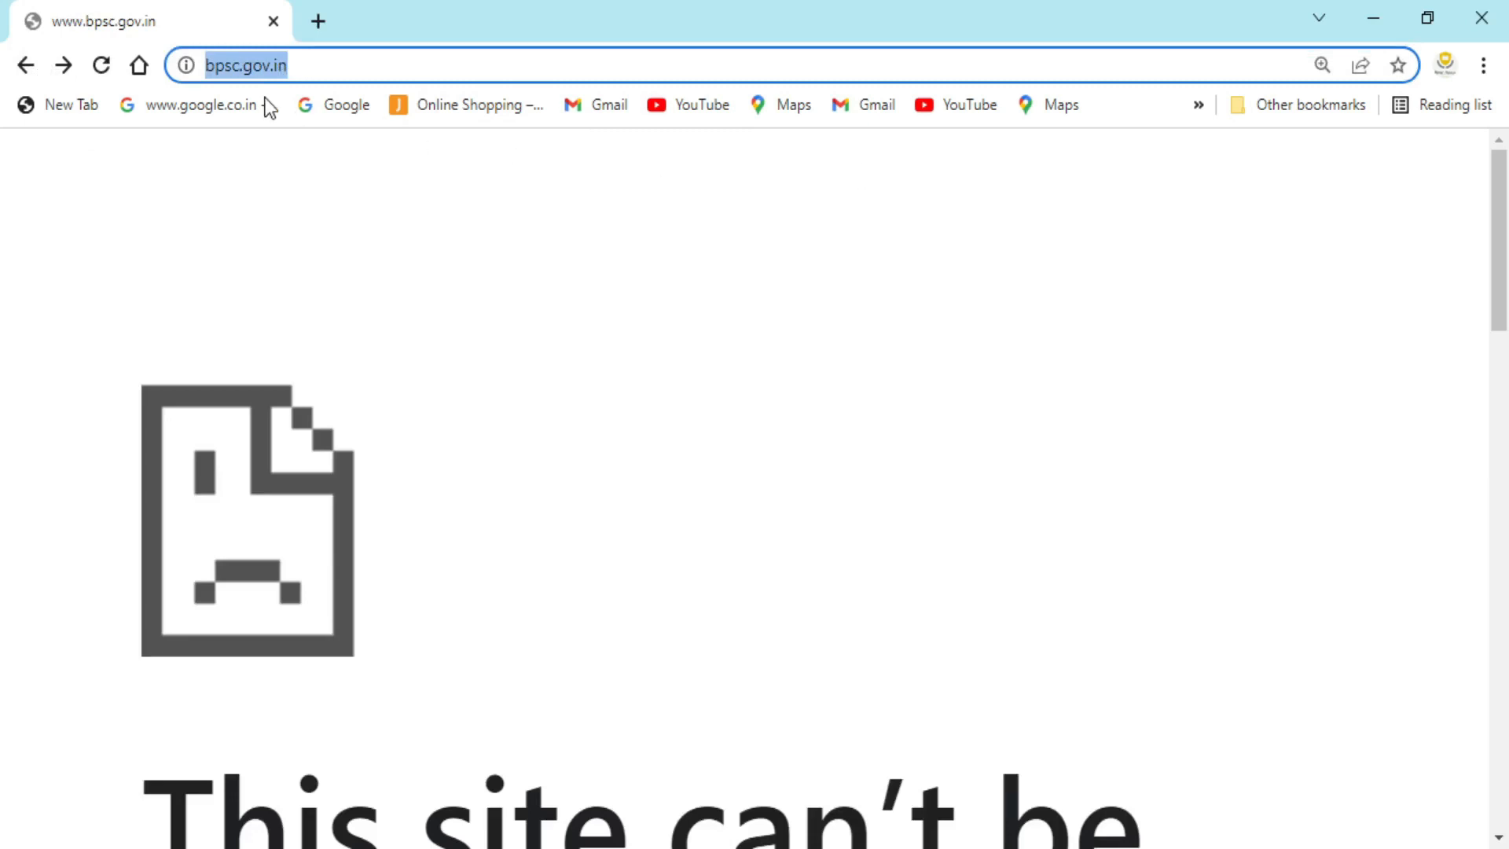
{"action": "type", "text": "www."}
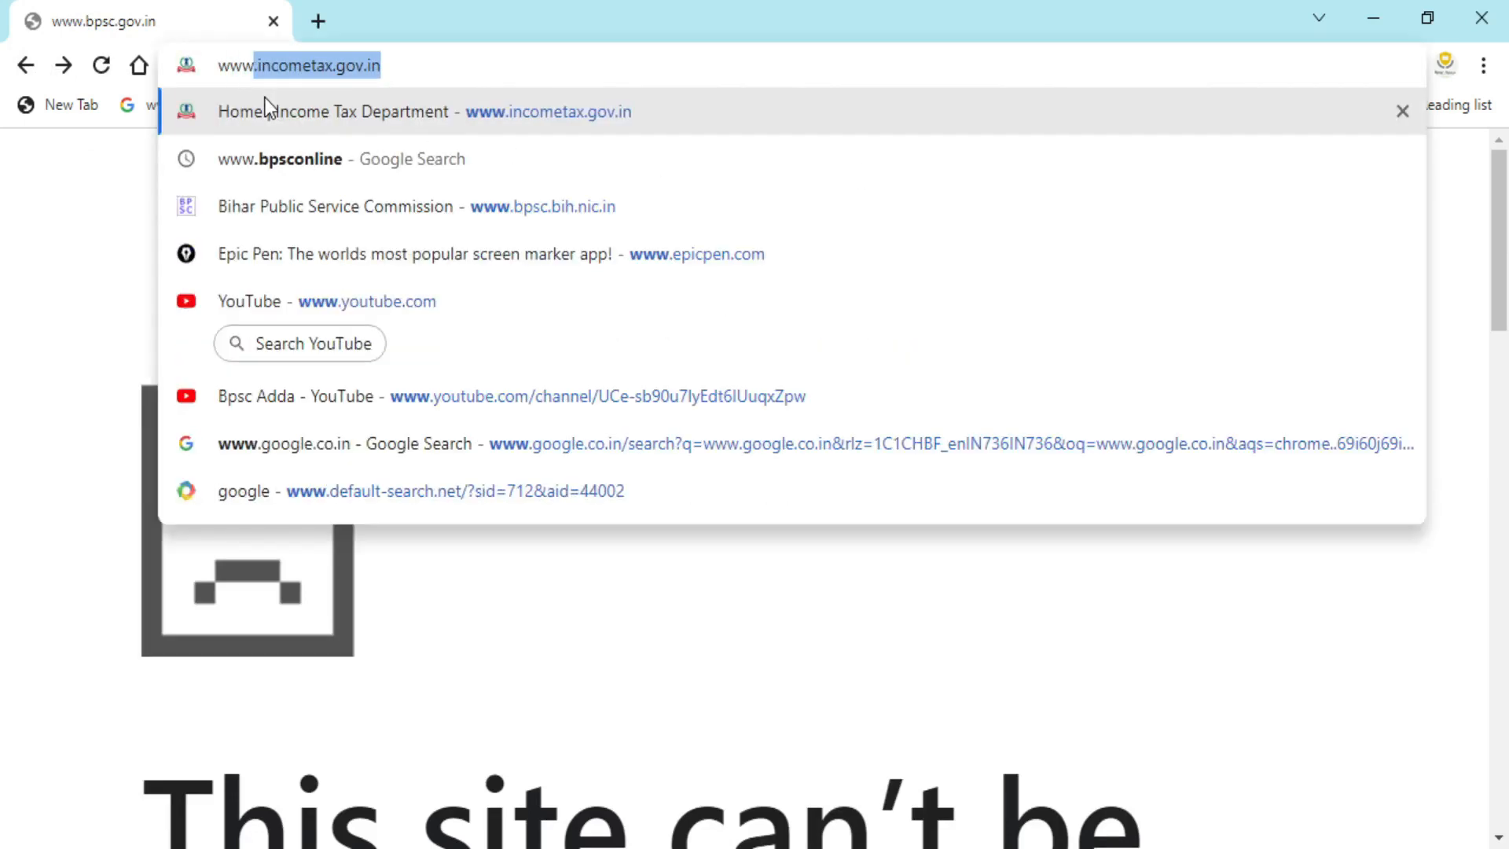
{"action": "type", "text": "bp"}
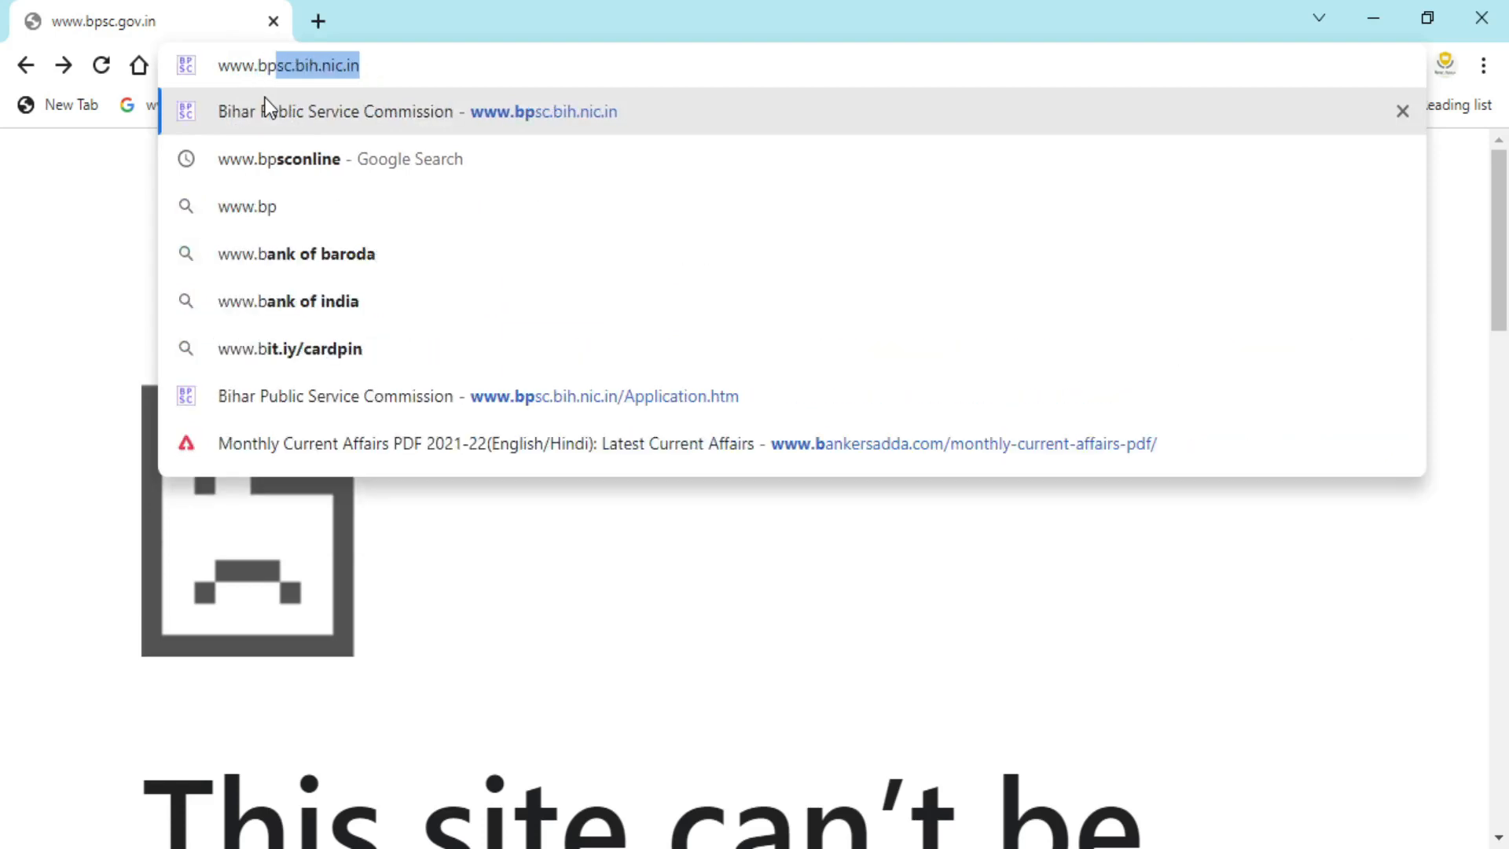
{"action": "type", "text": "sc.bi"}
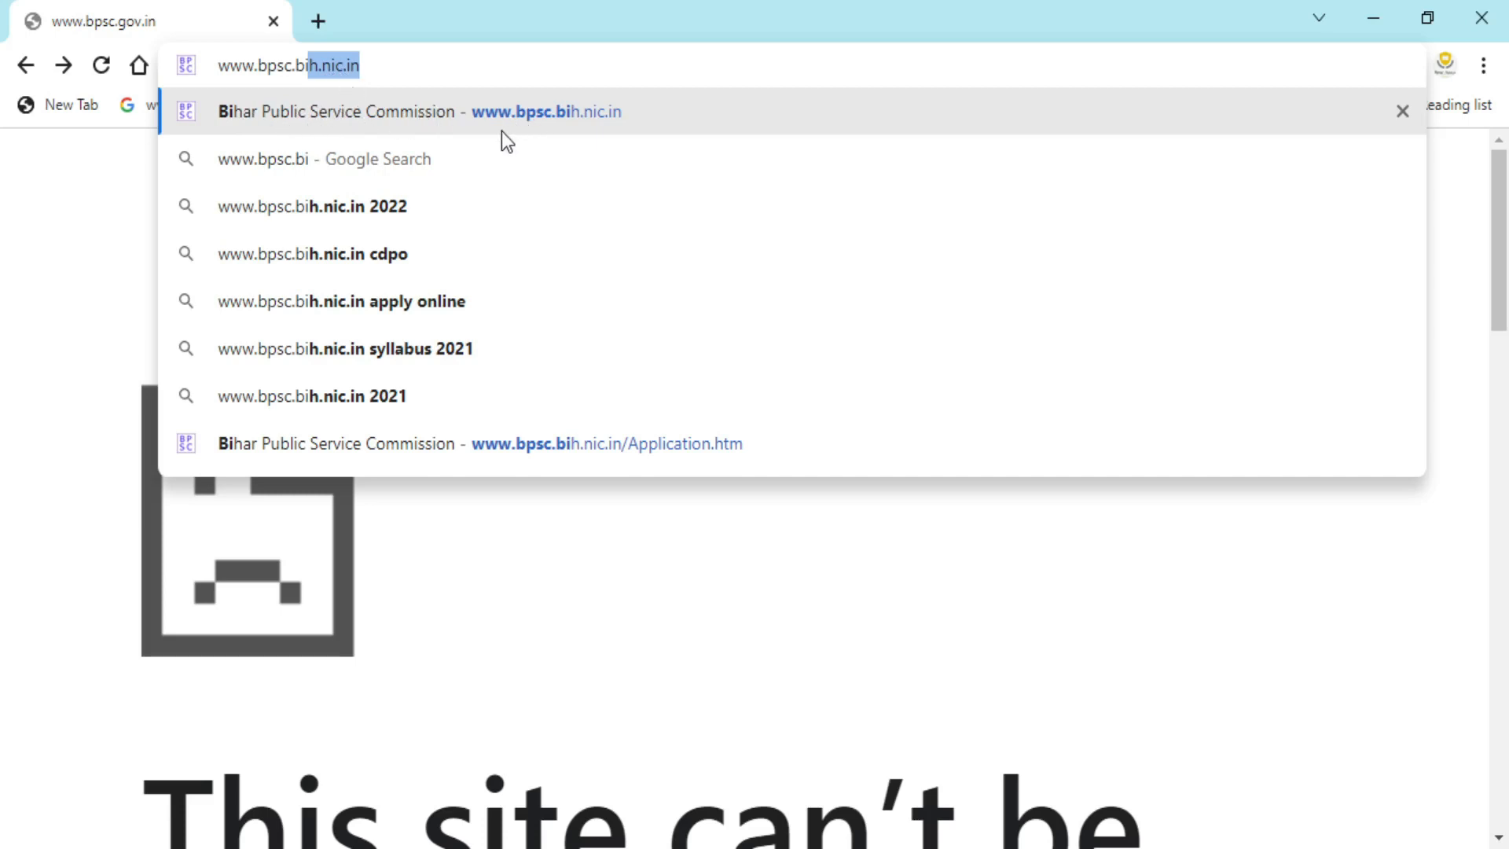
{"action": "left_click", "coordinate": [476, 133]}
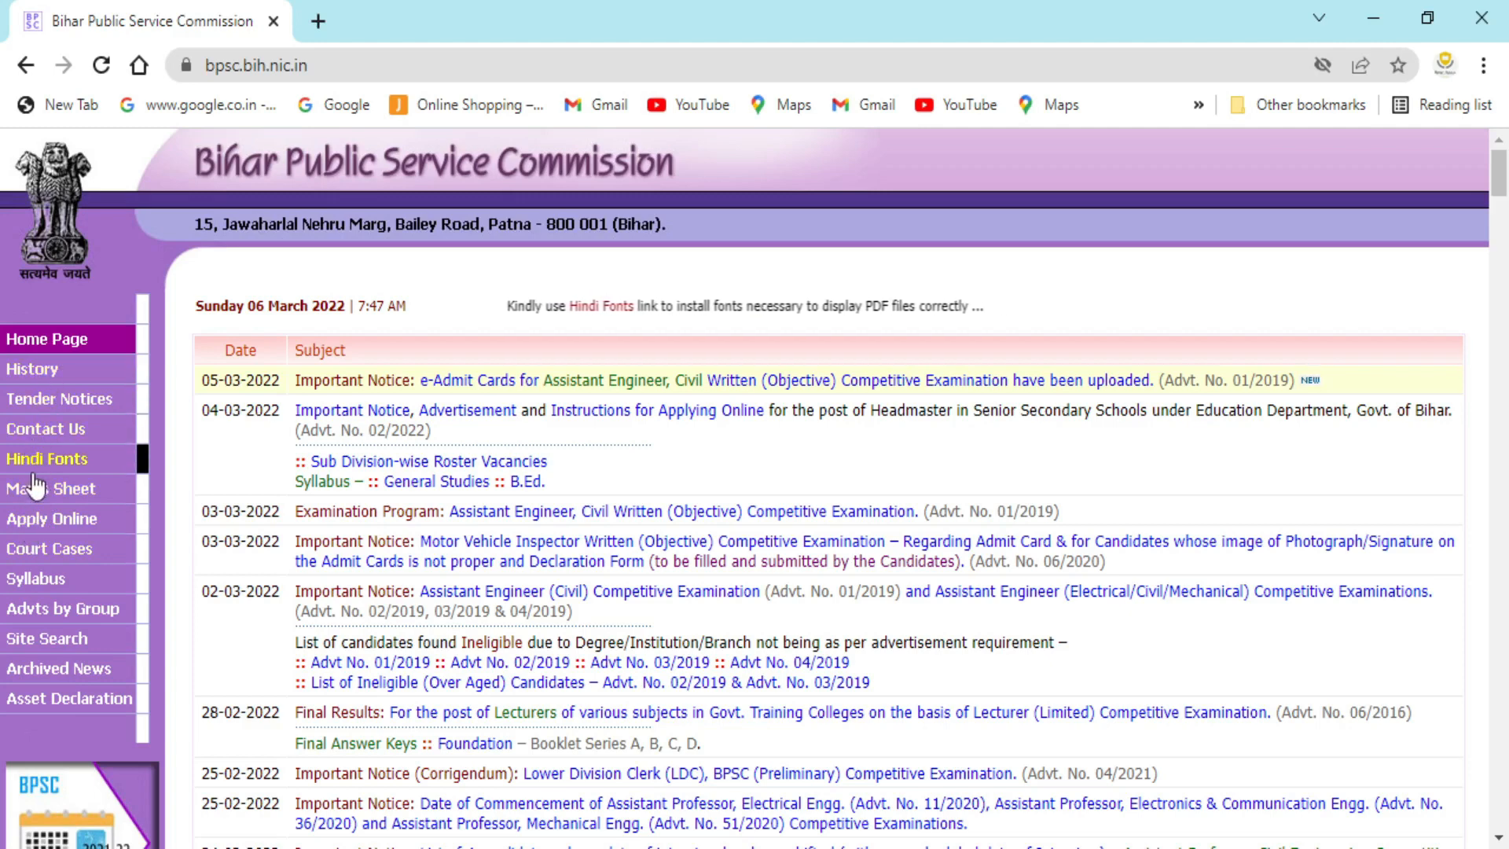
- Open Apply Online and follow the B.P.S.C. Online Application link
{"action": "left_click", "coordinate": [48, 521]}
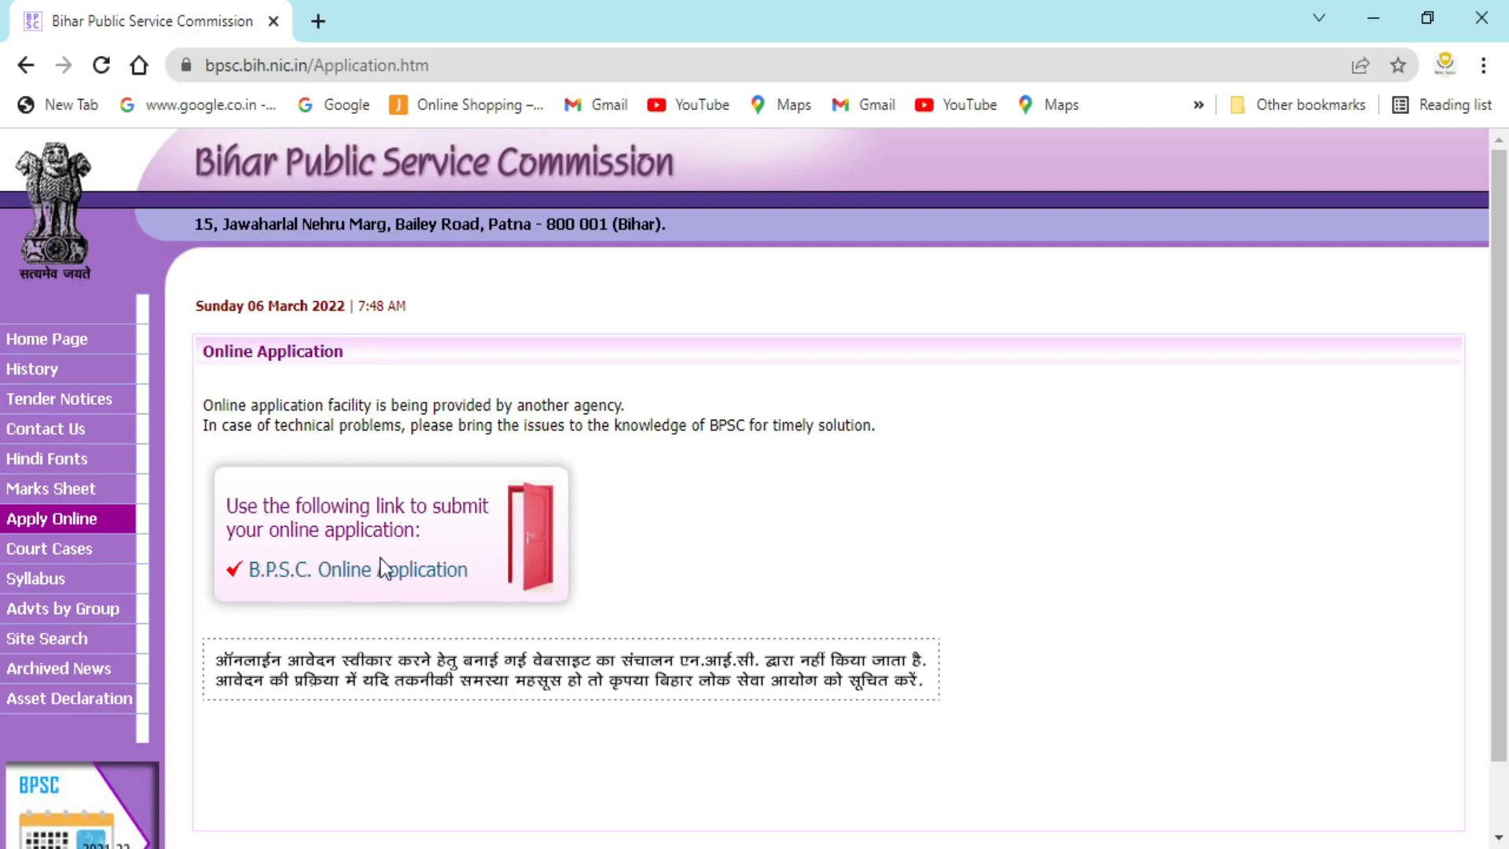
{"action": "left_click", "coordinate": [325, 572]}
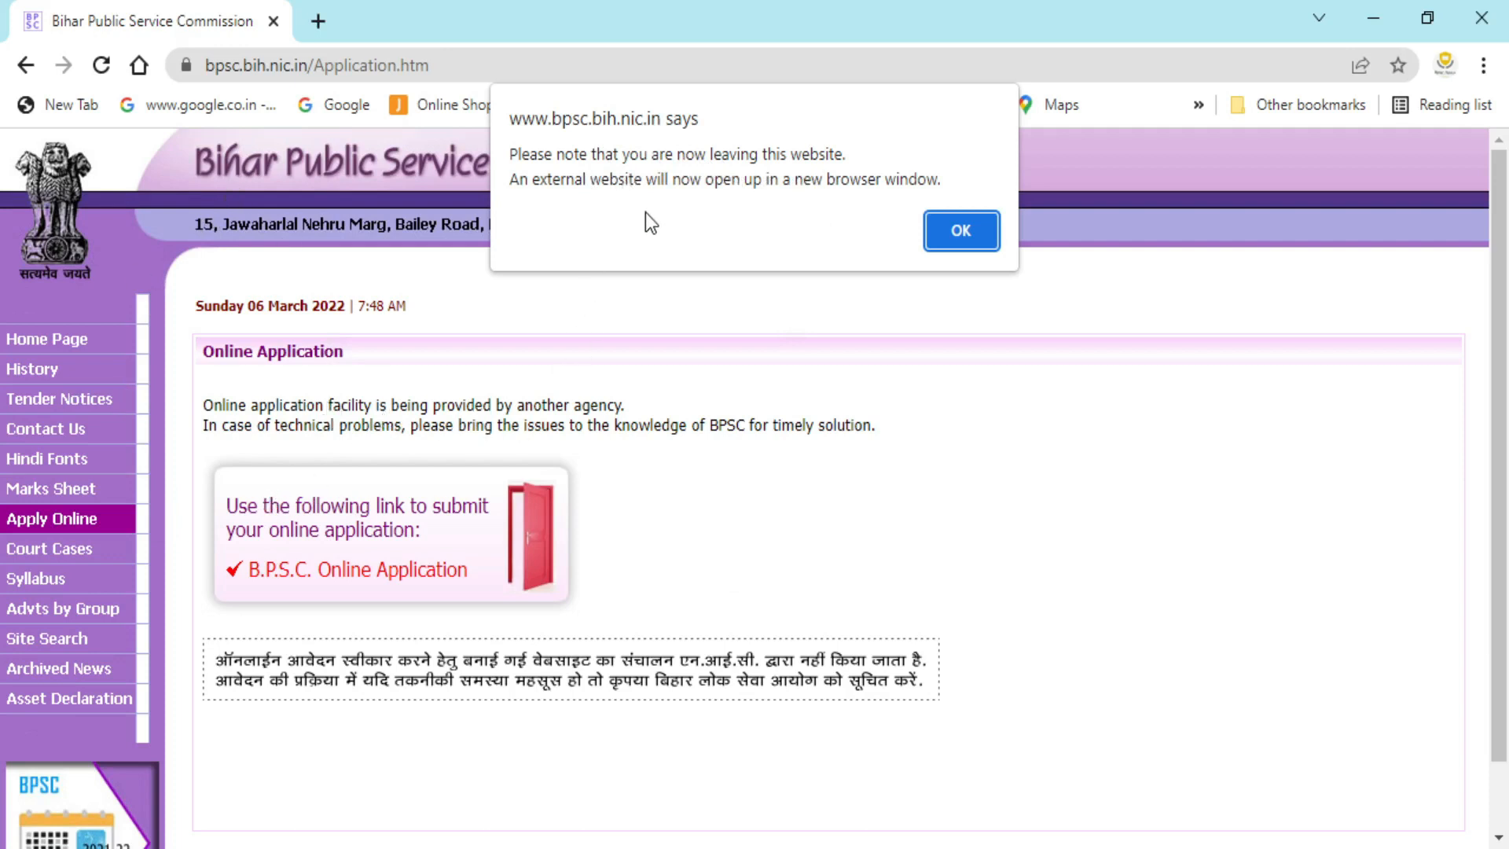
- Accept the external-site notice and scroll the new portal tab toward Online Registration
{"action": "left_click", "coordinate": [942, 229]}
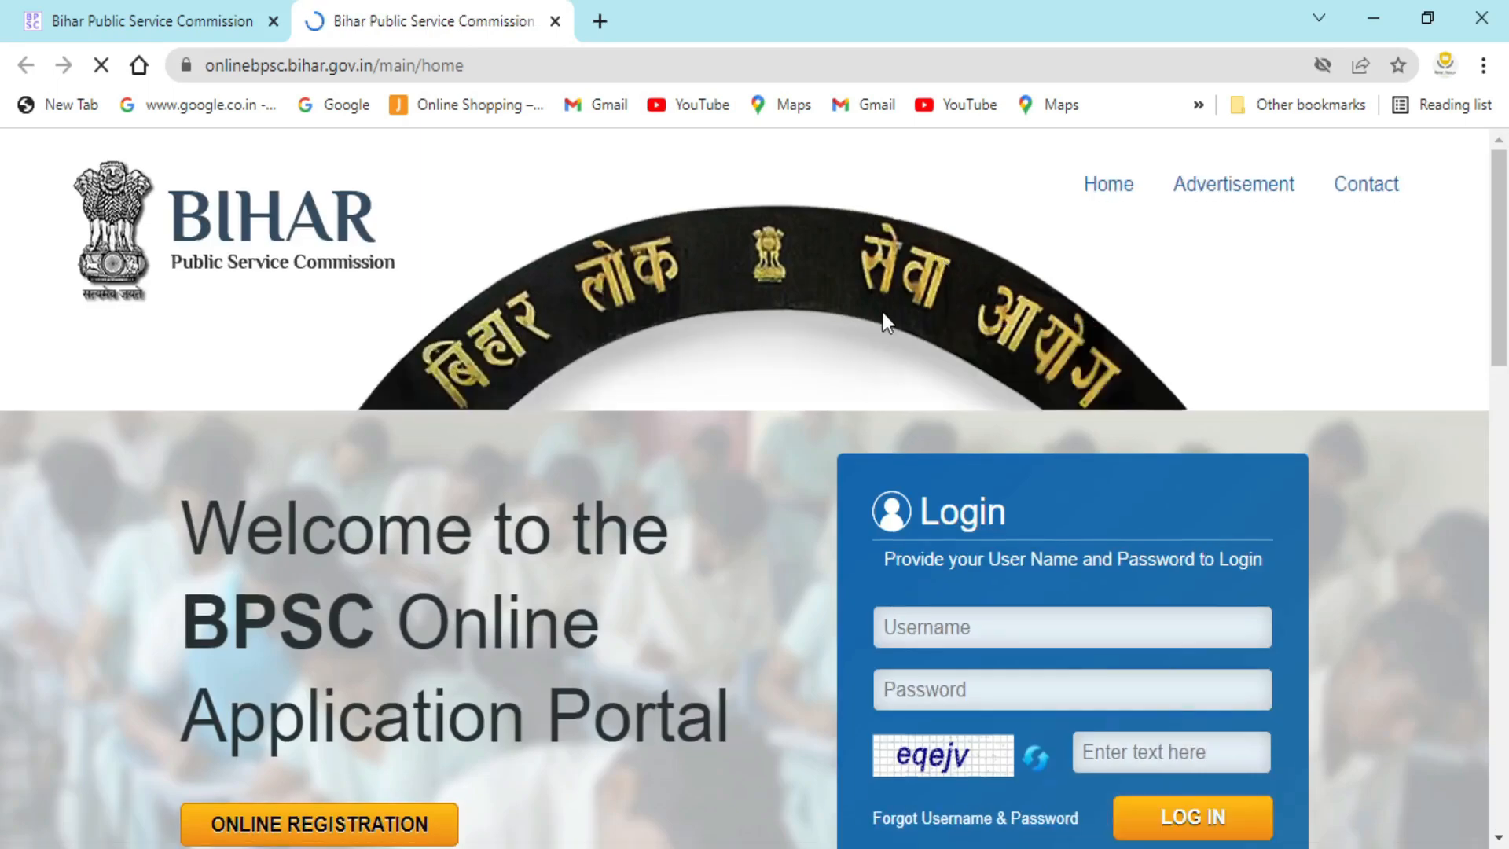
{"action": "scroll", "coordinate": [885, 324], "scroll_direction": "down", "scroll_amount": 1}
{"action": "scroll", "coordinate": [887, 325], "scroll_direction": "up", "scroll_amount": 1}
{"action": "scroll", "coordinate": [544, 455], "scroll_direction": "down", "scroll_amount": 2}
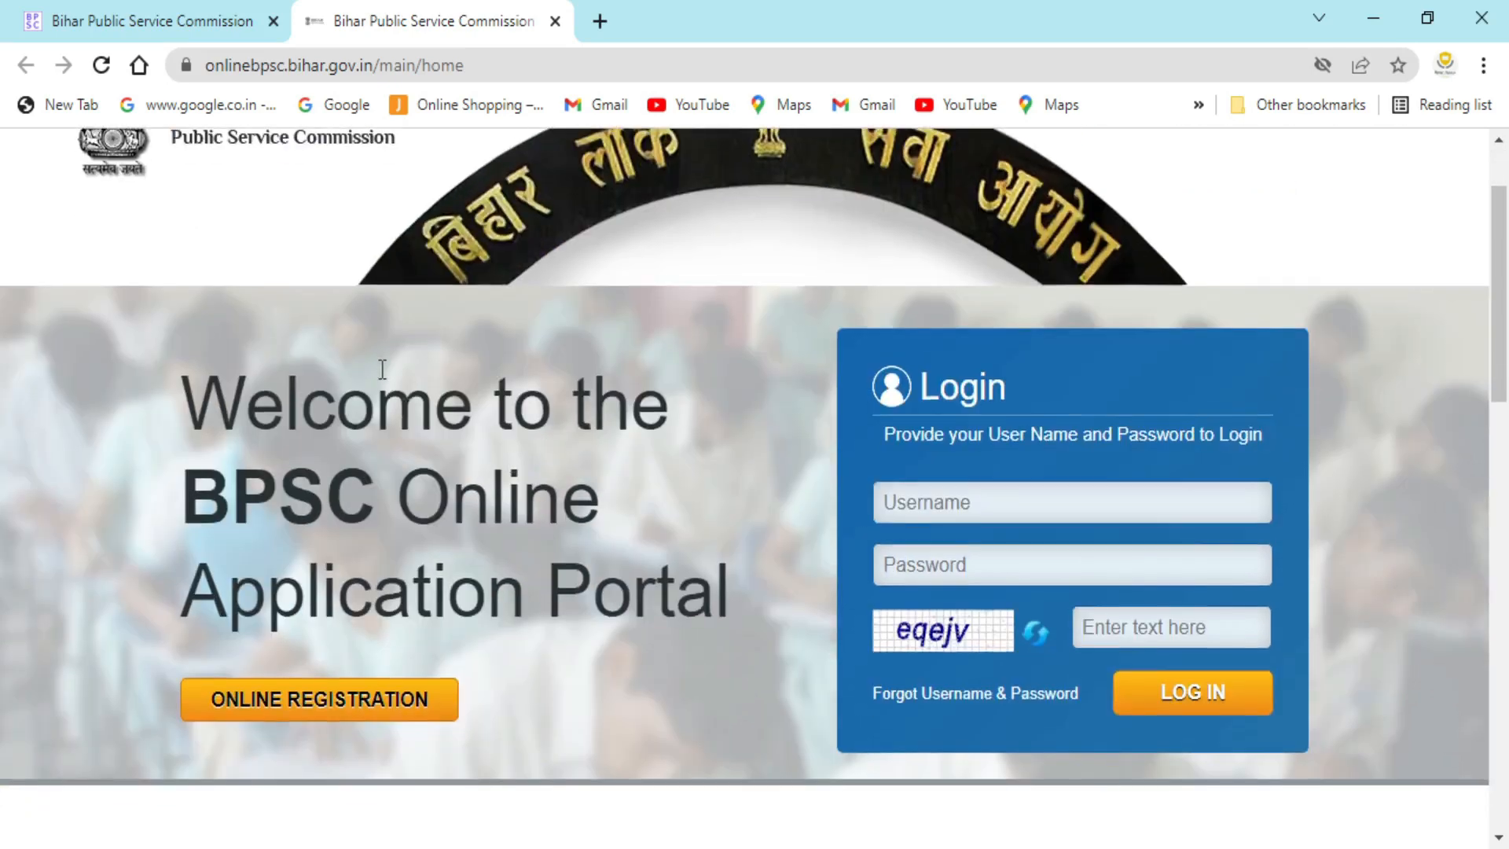
{"action": "scroll", "coordinate": [380, 369], "scroll_direction": "down", "scroll_amount": 2}
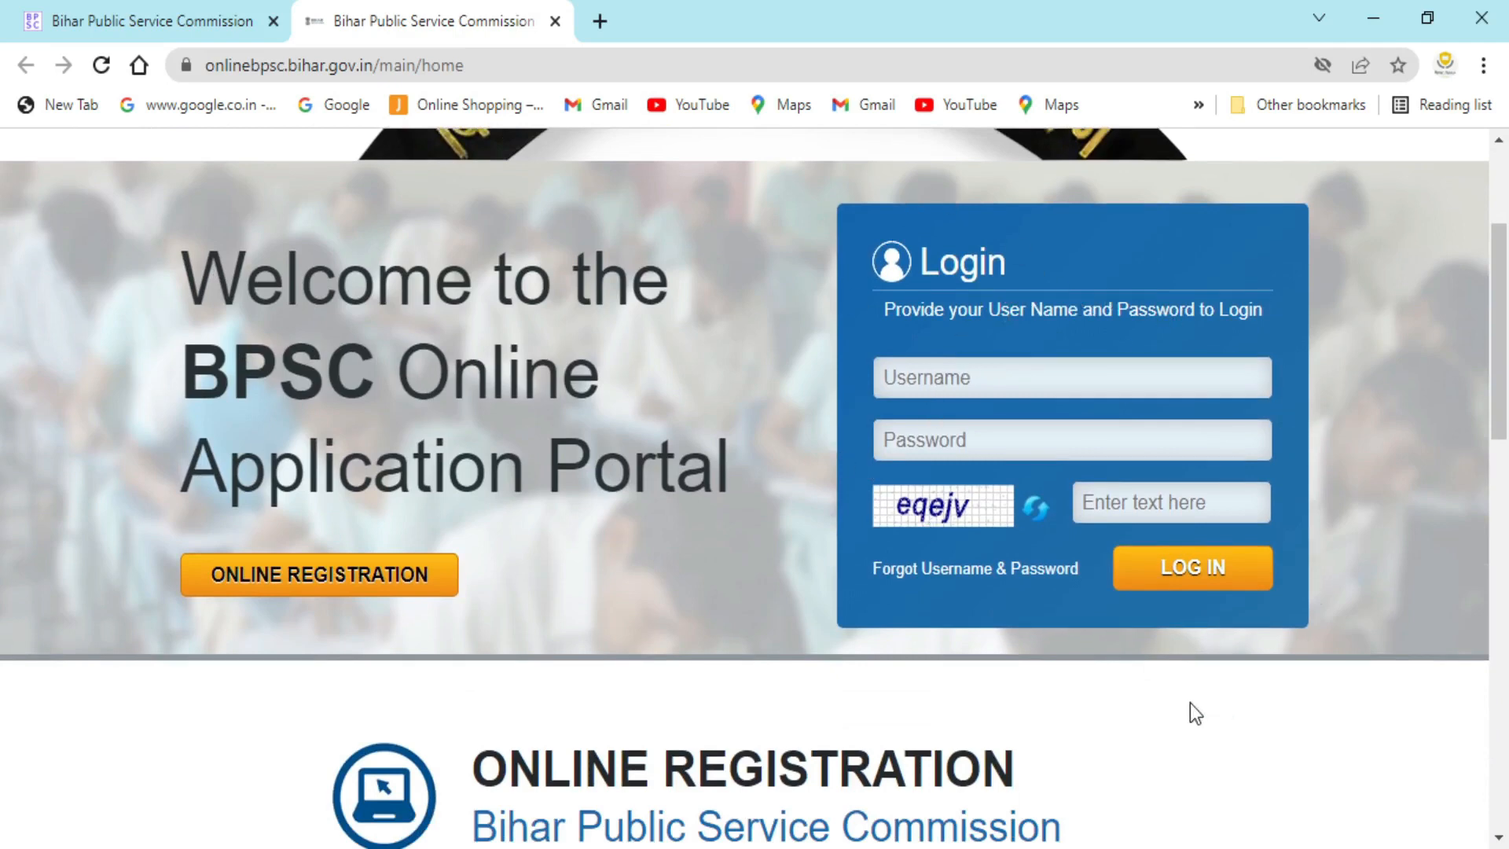
{"action": "scroll", "coordinate": [918, 625], "scroll_direction": "down", "scroll_amount": 2}
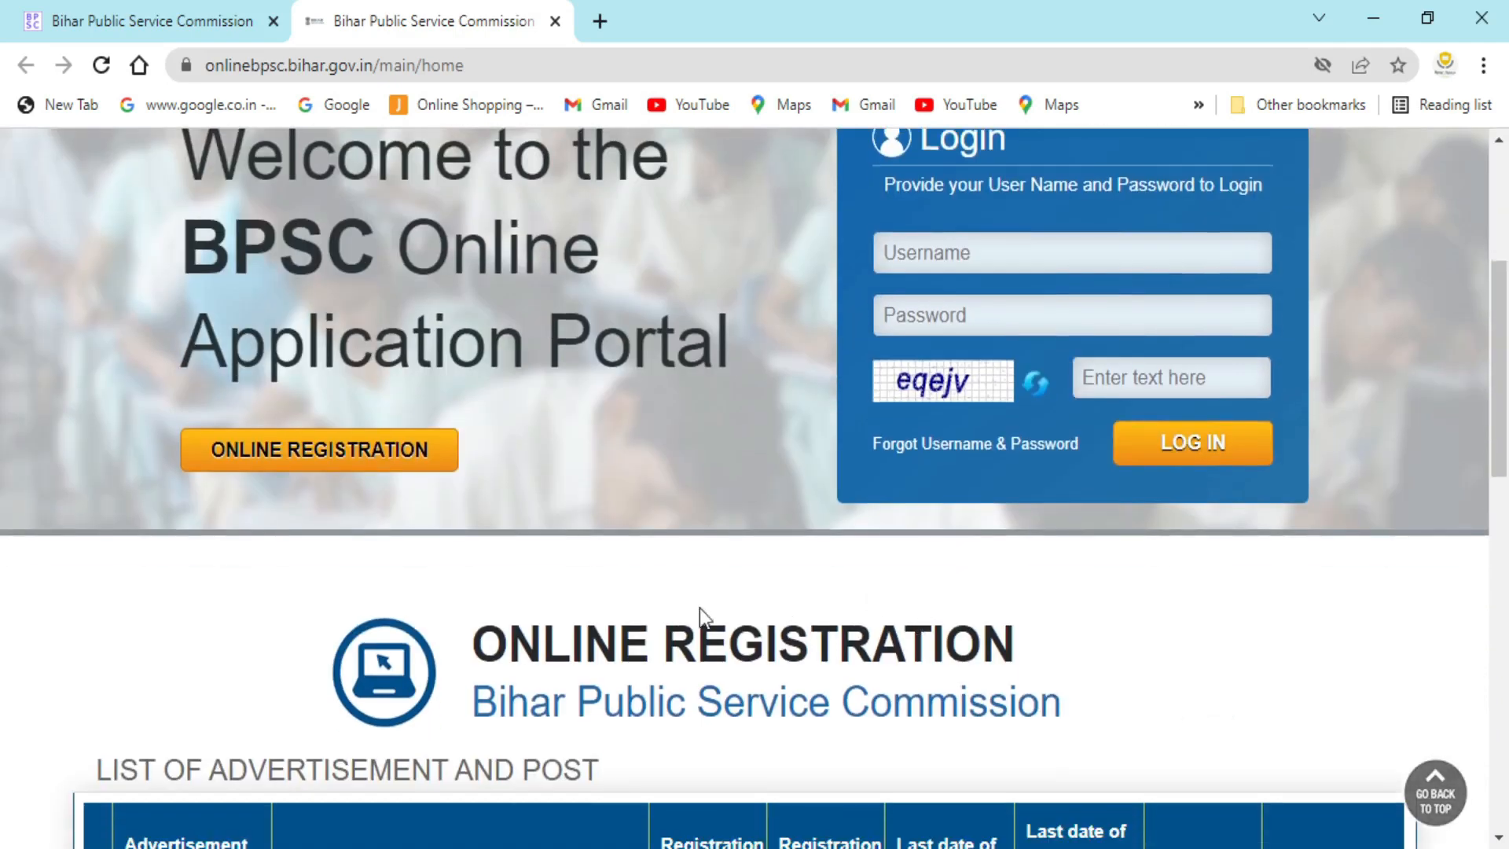
{"action": "scroll", "coordinate": [550, 509], "scroll_direction": "up", "scroll_amount": 2}
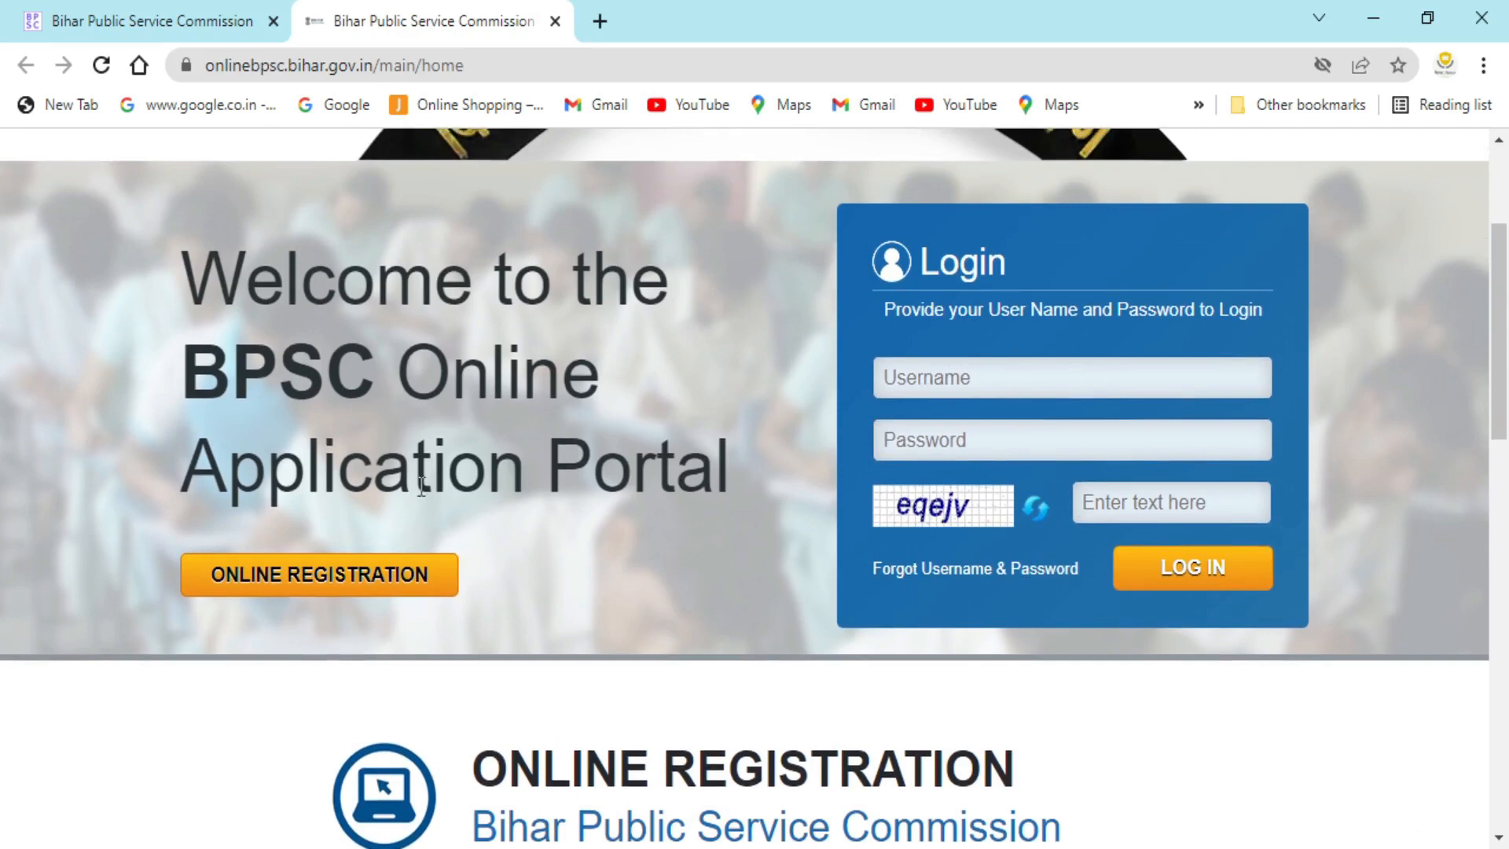
{"action": "scroll", "coordinate": [355, 554], "scroll_direction": "down", "scroll_amount": 4}
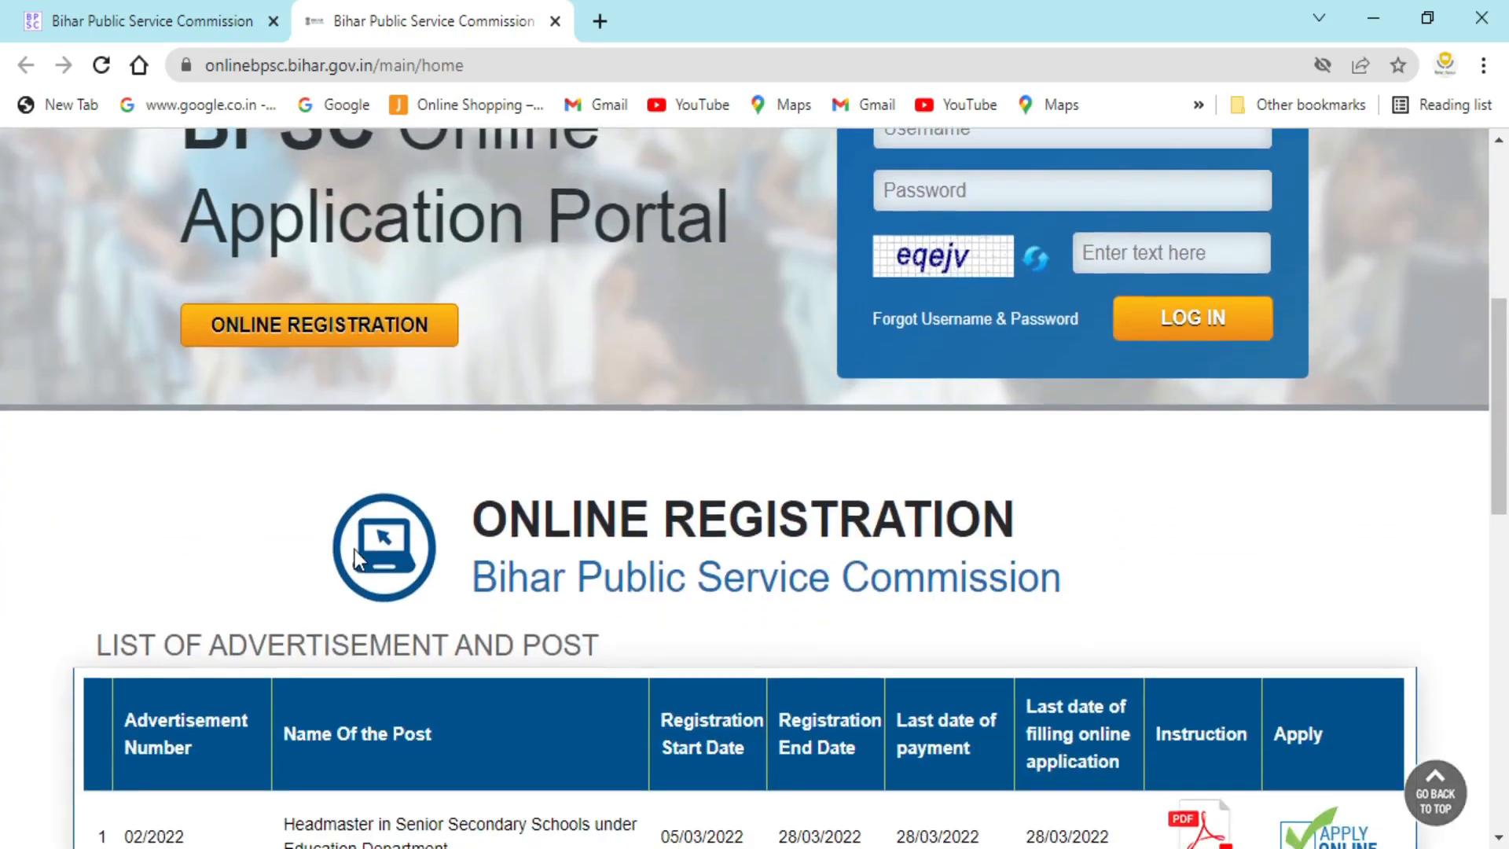
- Jump to the List of Advertisement and Post table via ONLINE REGISTRATION
{"action": "left_click", "coordinate": [332, 308]}
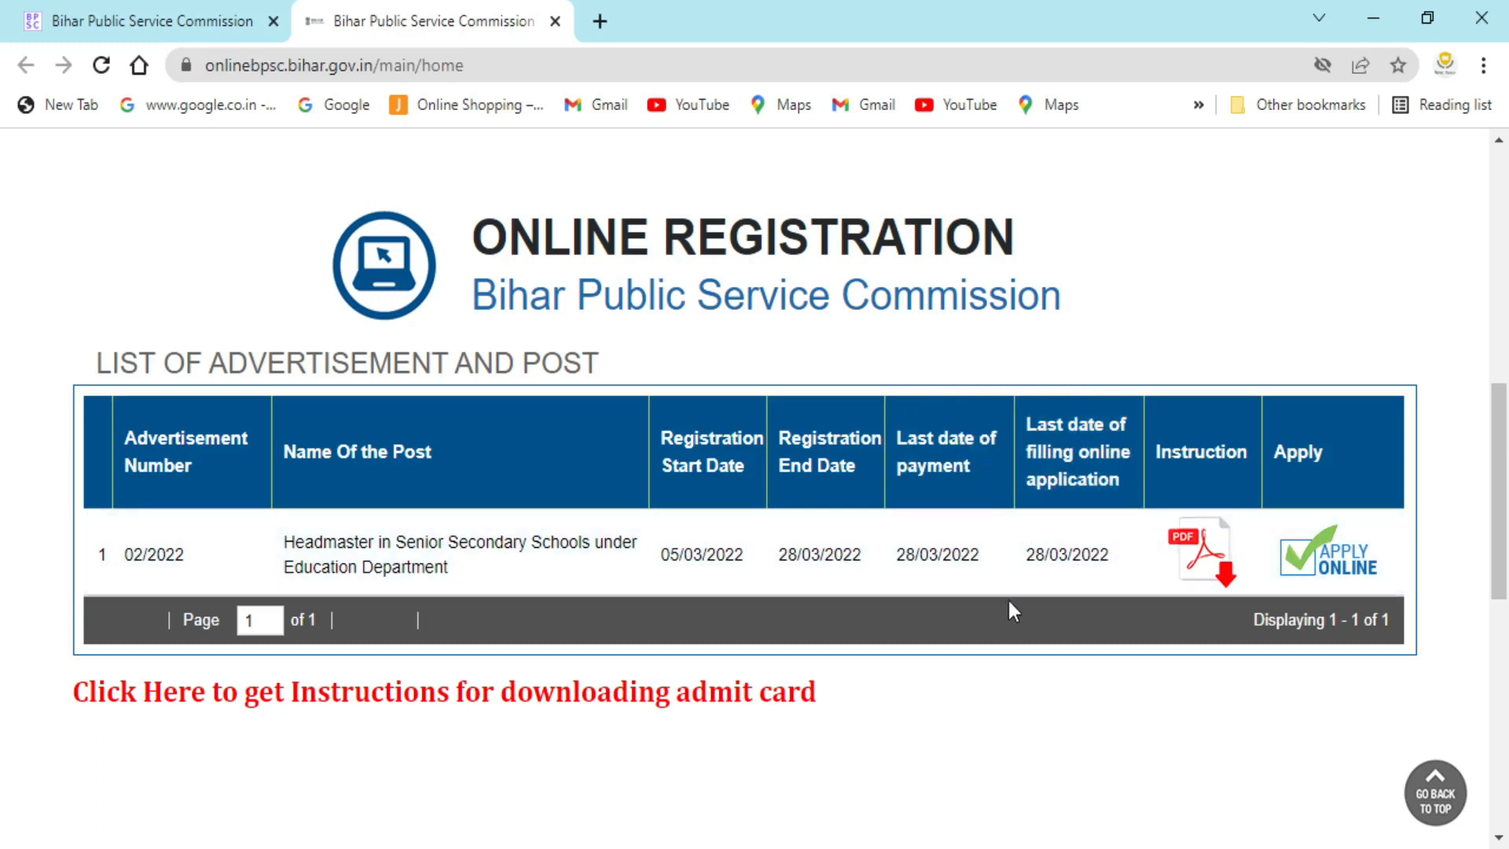
- Apply online for advertisement 02/2022, Headmaster in Senior Secondary Schools
{"action": "left_click", "coordinate": [1318, 576]}
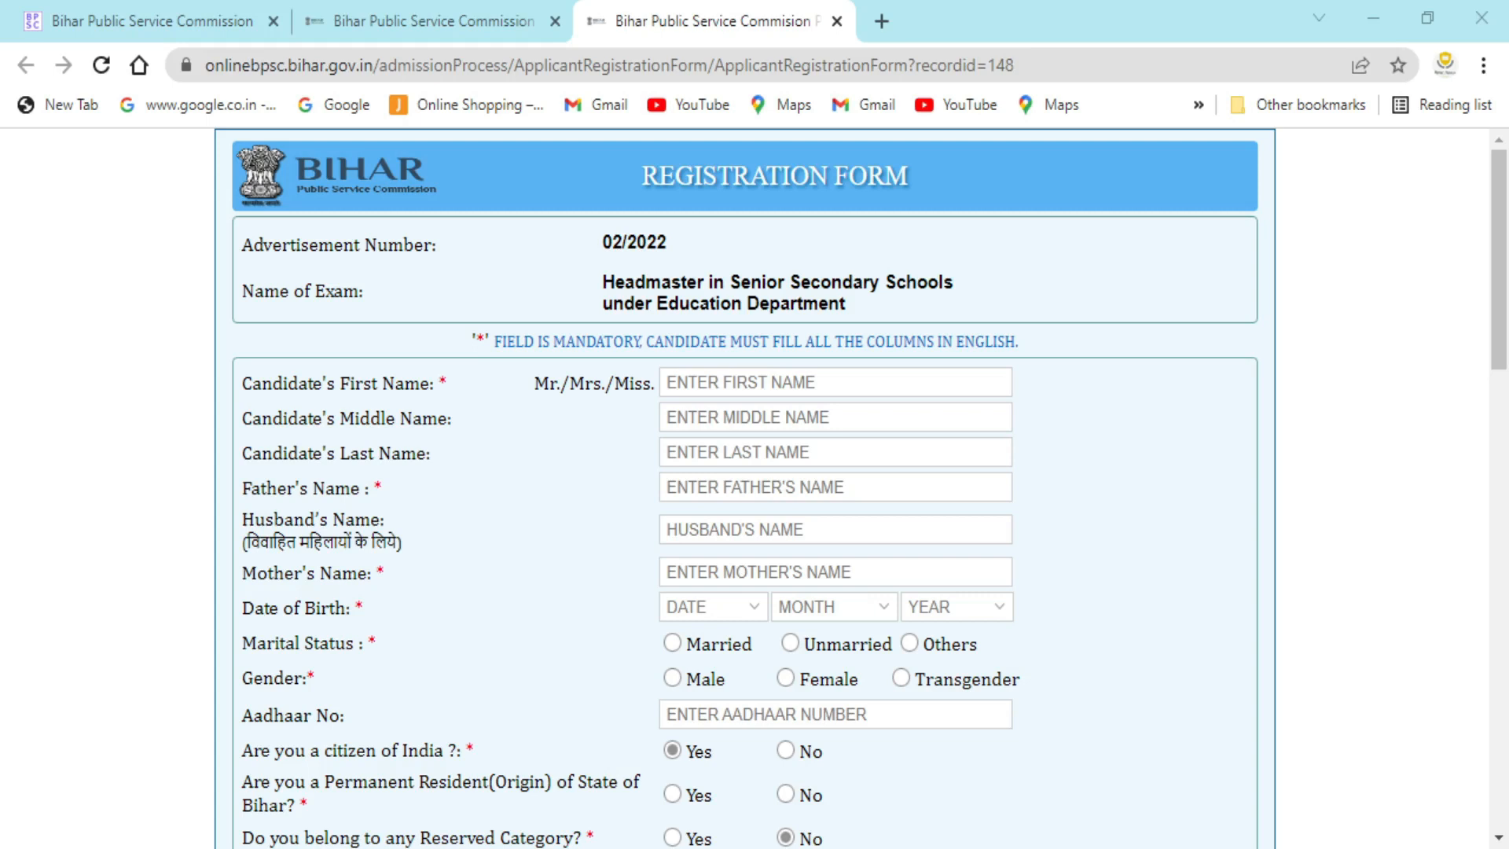
- Enter the candidate's first, middle and last names
{"action": "left_click", "coordinate": [706, 385]}
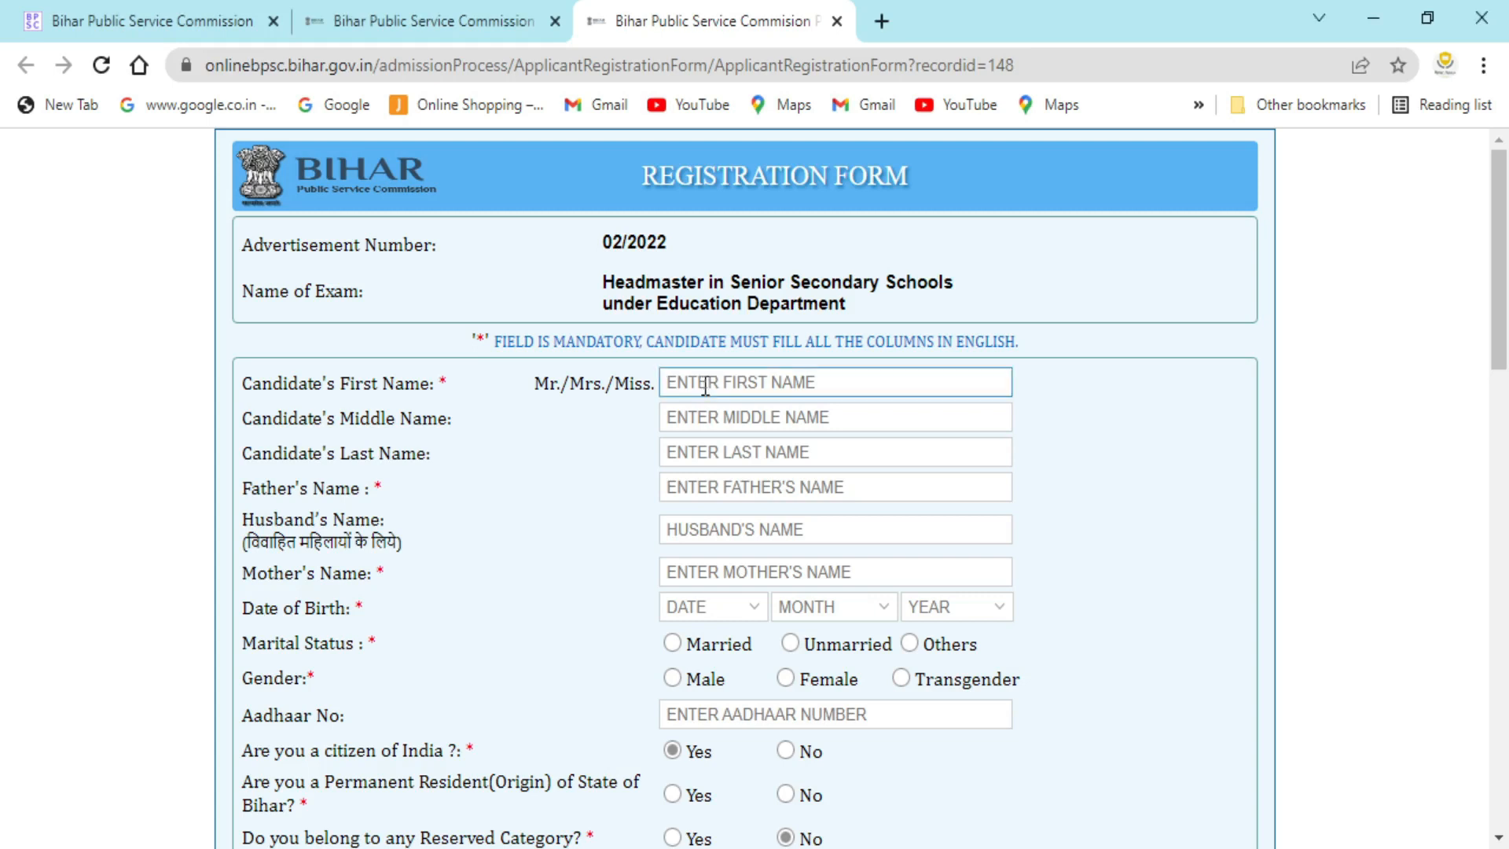
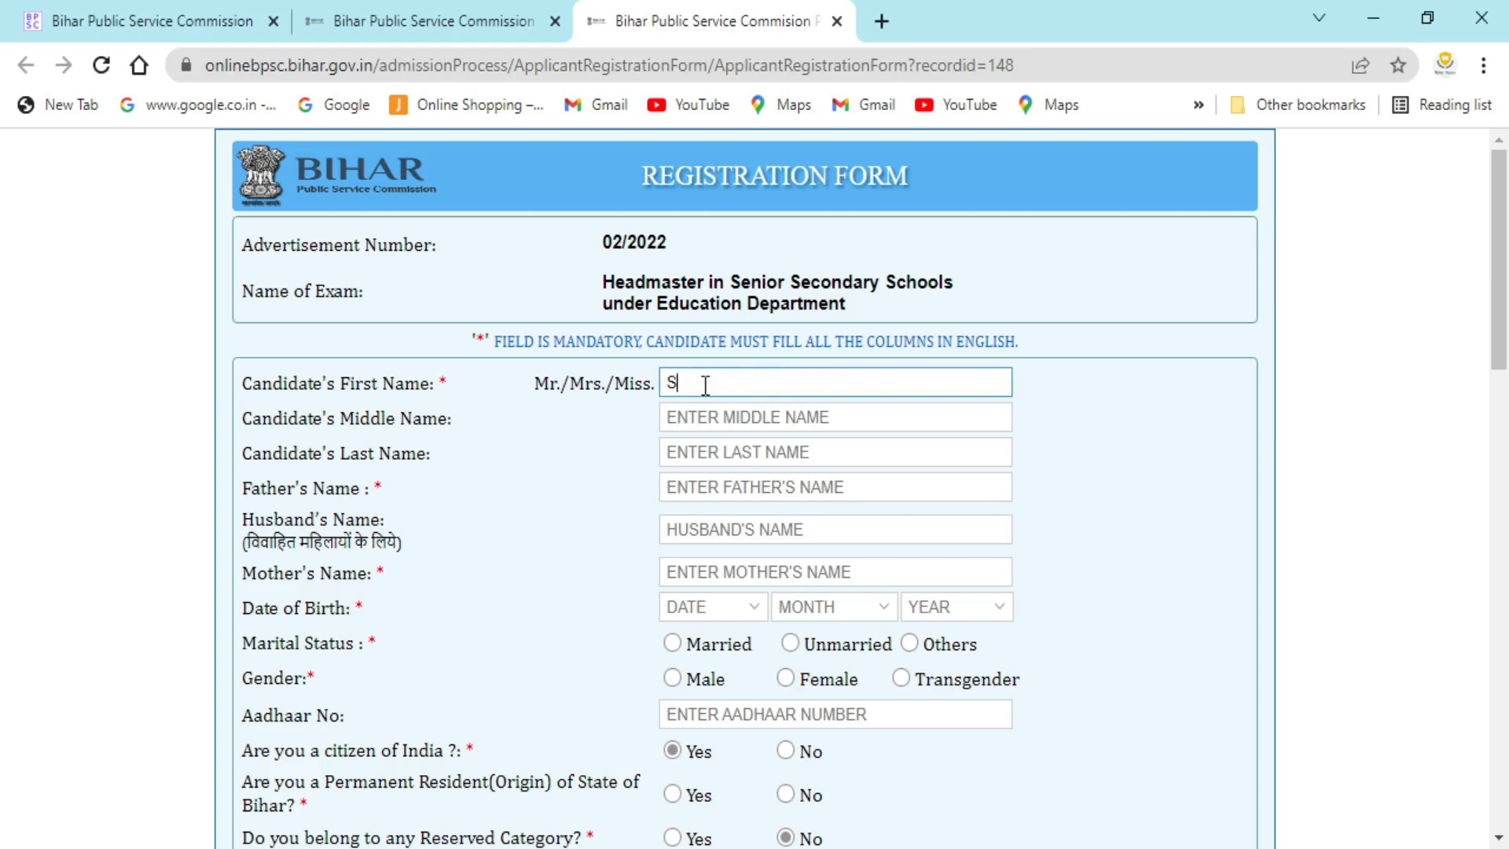
{"action": "left_click", "coordinate": [698, 425]}
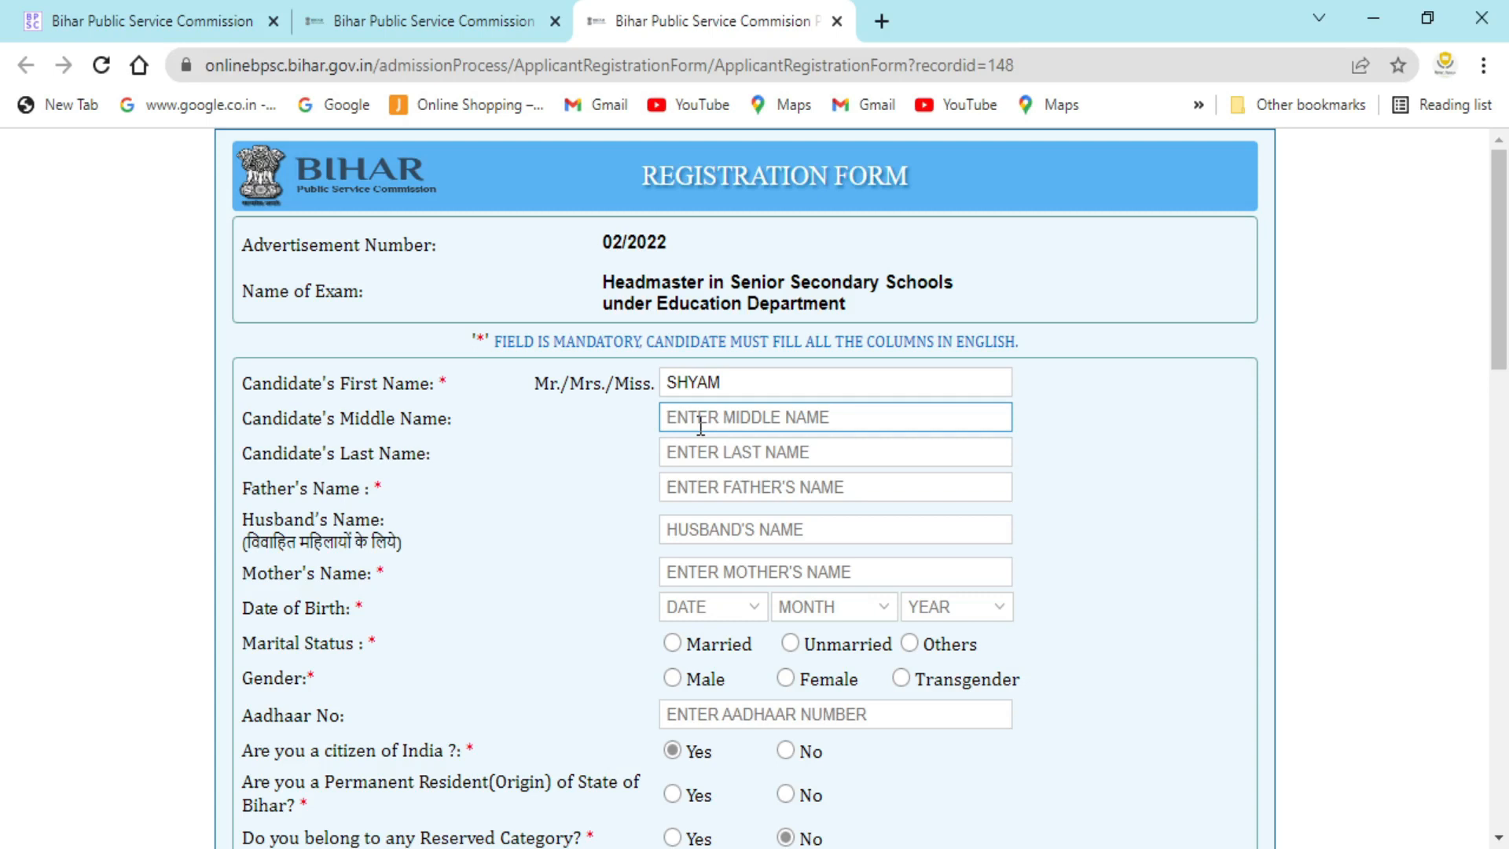
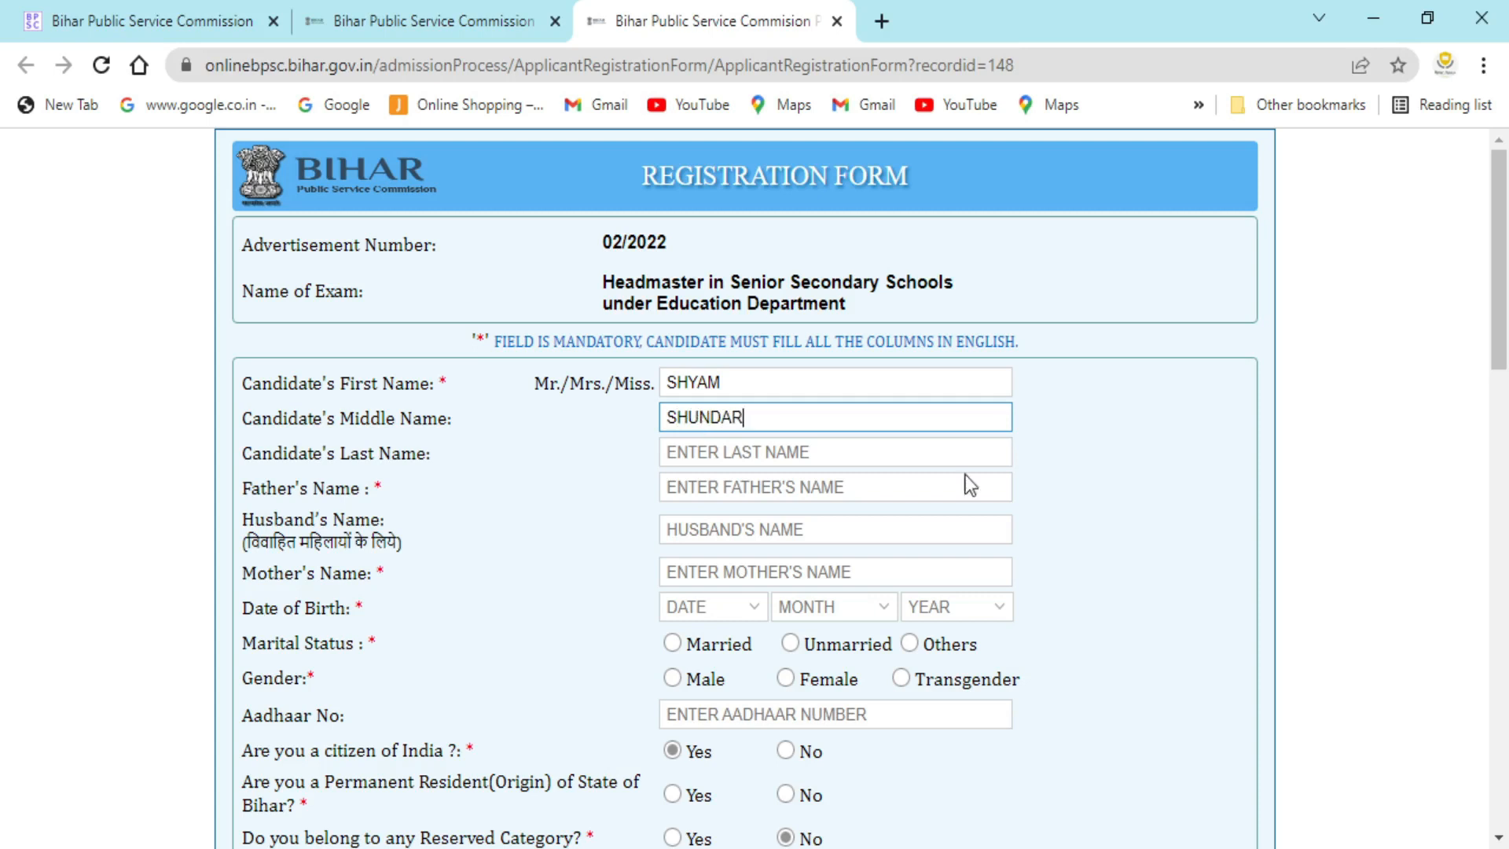
{"action": "left_click", "coordinate": [708, 458]}
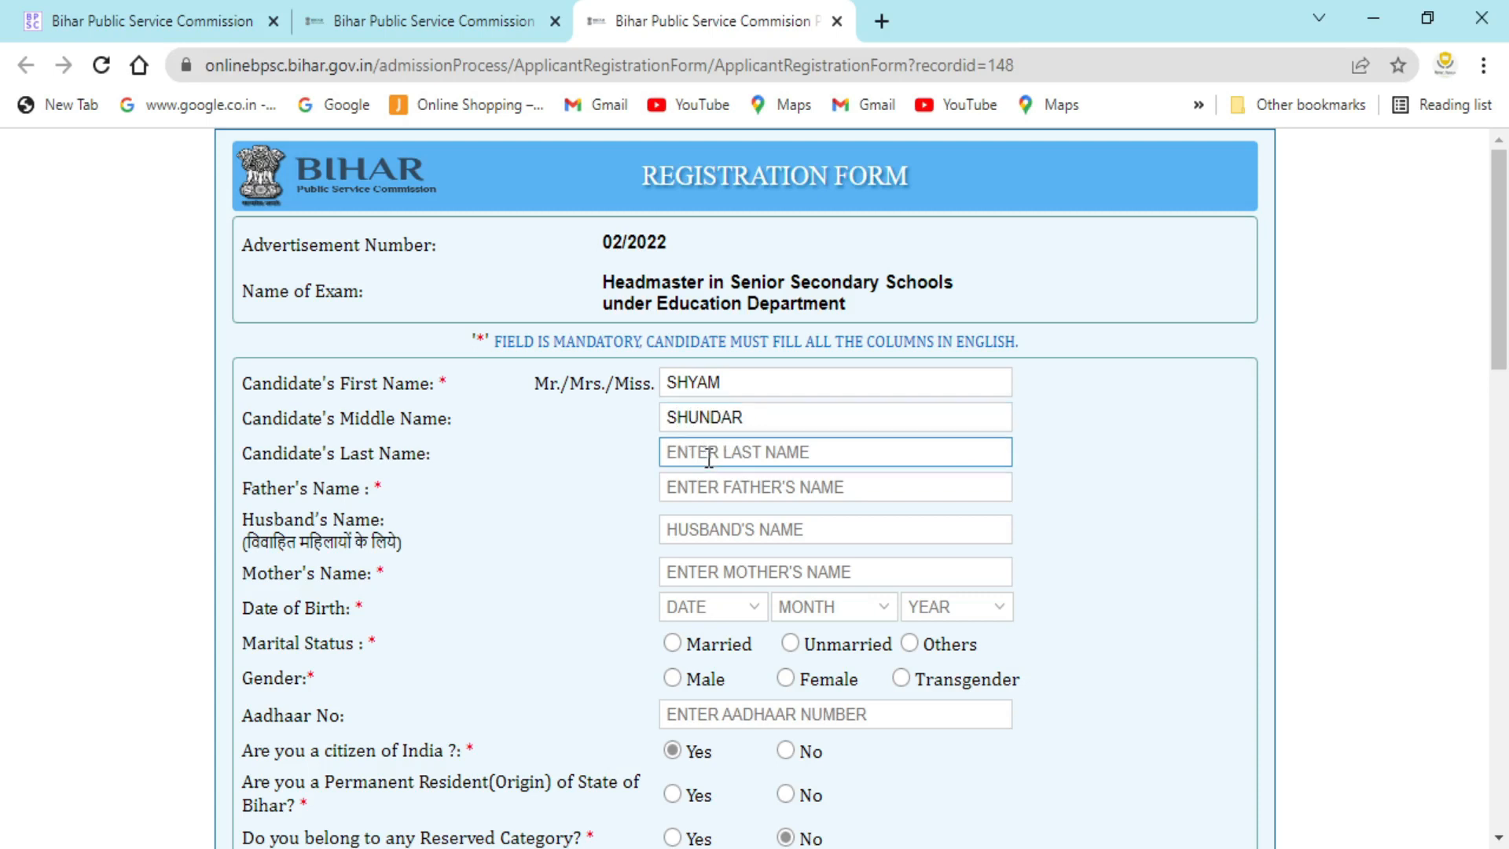
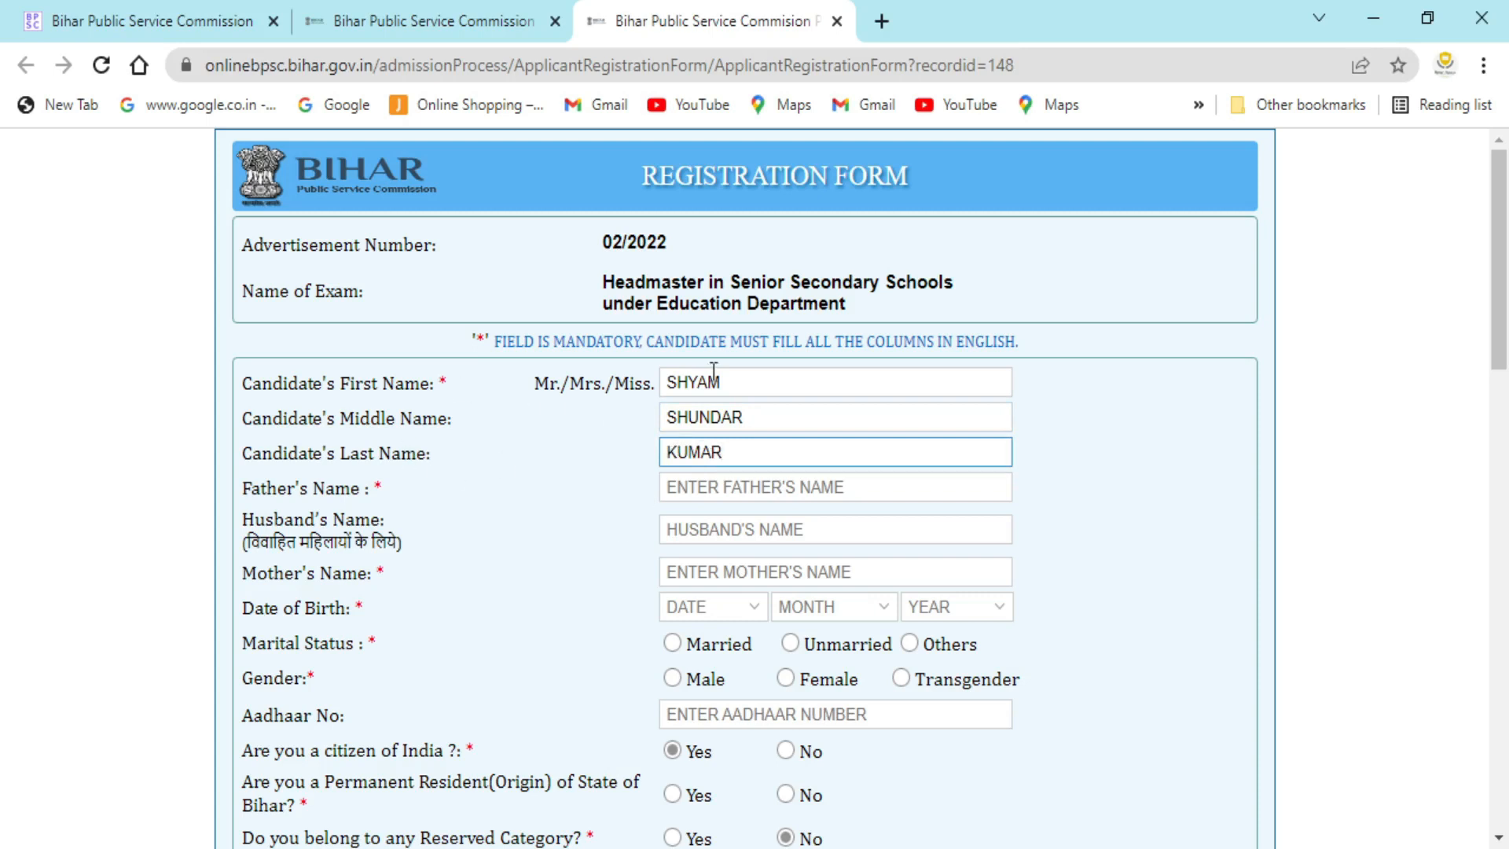
- Fill in the father's, husband's and mother's name fields
{"action": "left_click", "coordinate": [711, 481]}
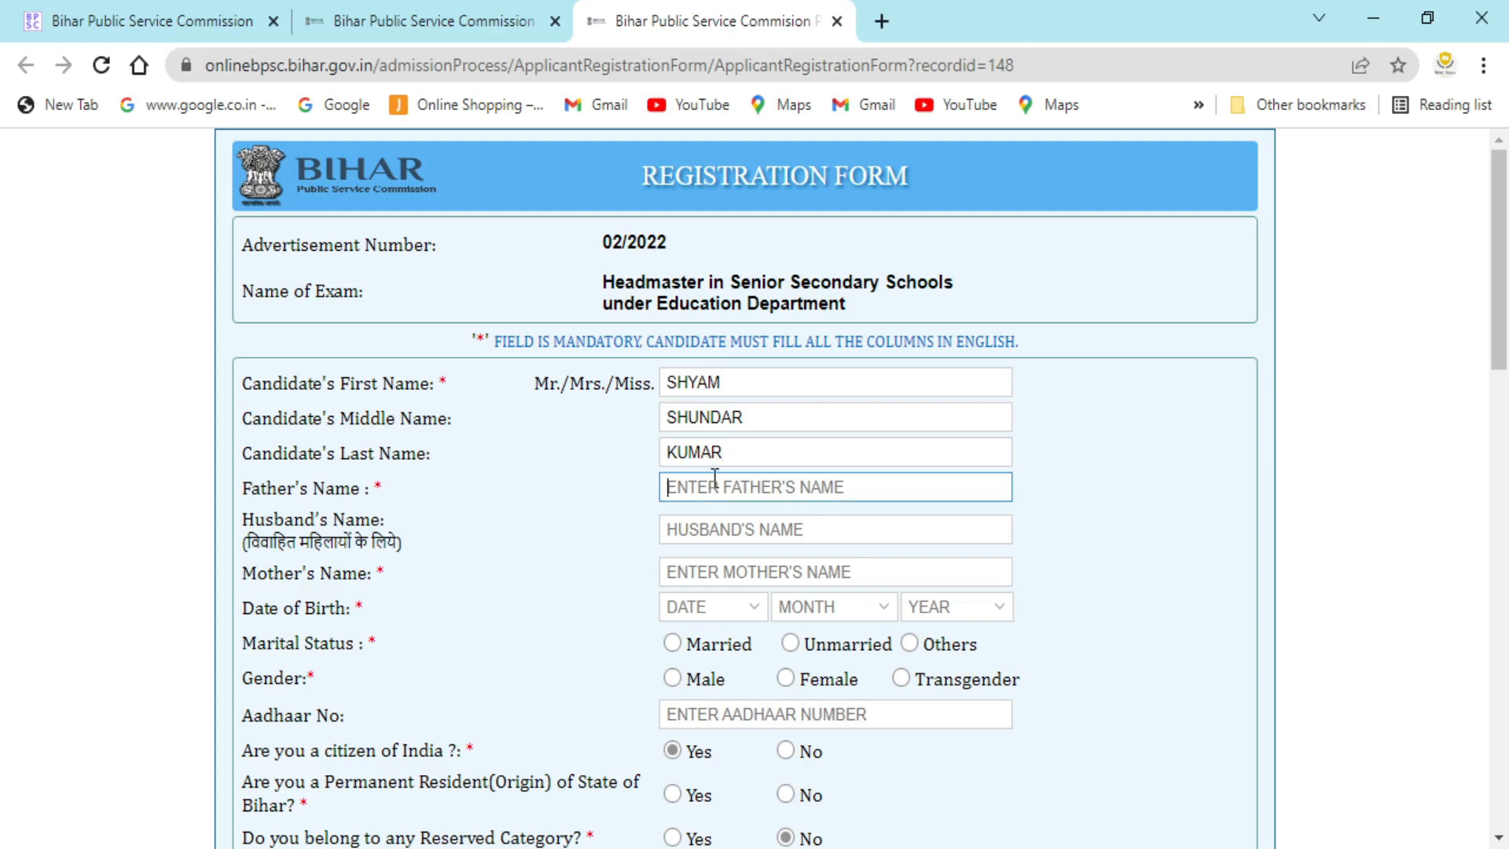
{"action": "type", "text": "HHHHHHH"}
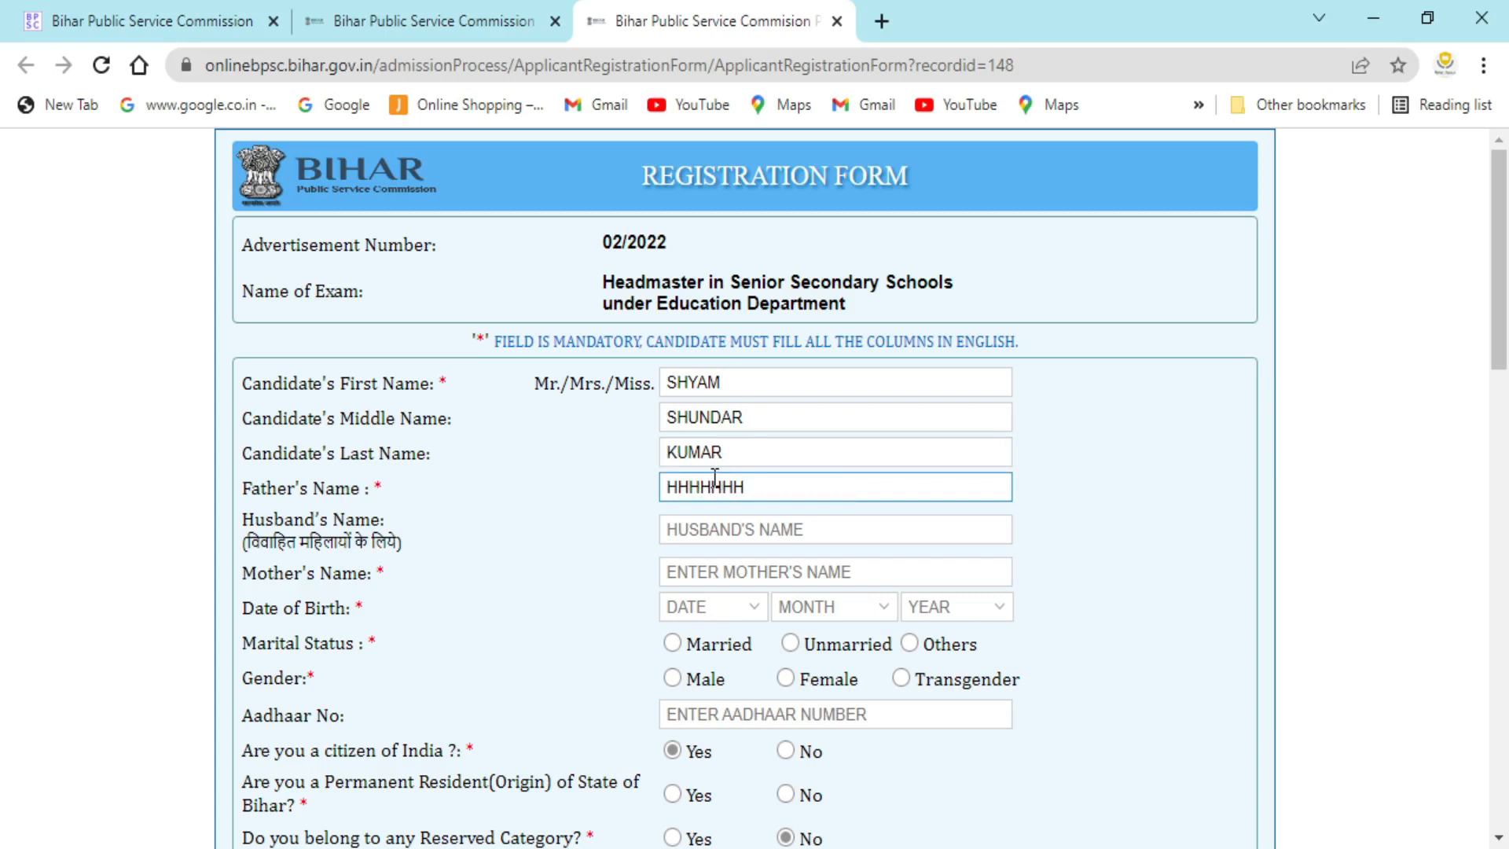
{"action": "left_click", "coordinate": [723, 539]}
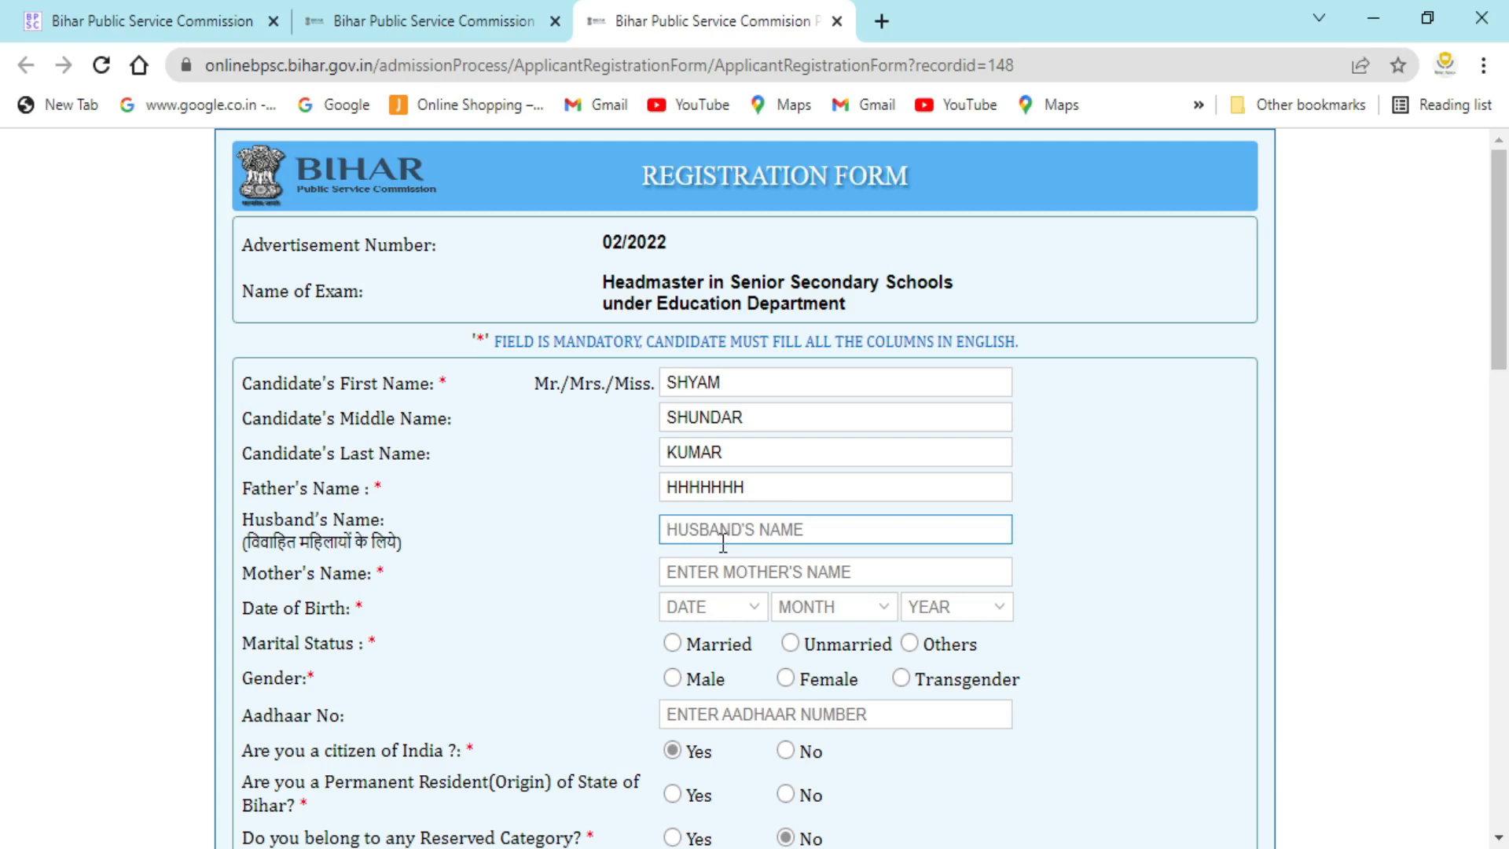
{"action": "type", "text": "SHY"}
{"action": "scroll", "coordinate": [719, 543], "scroll_direction": "down", "scroll_amount": 2}
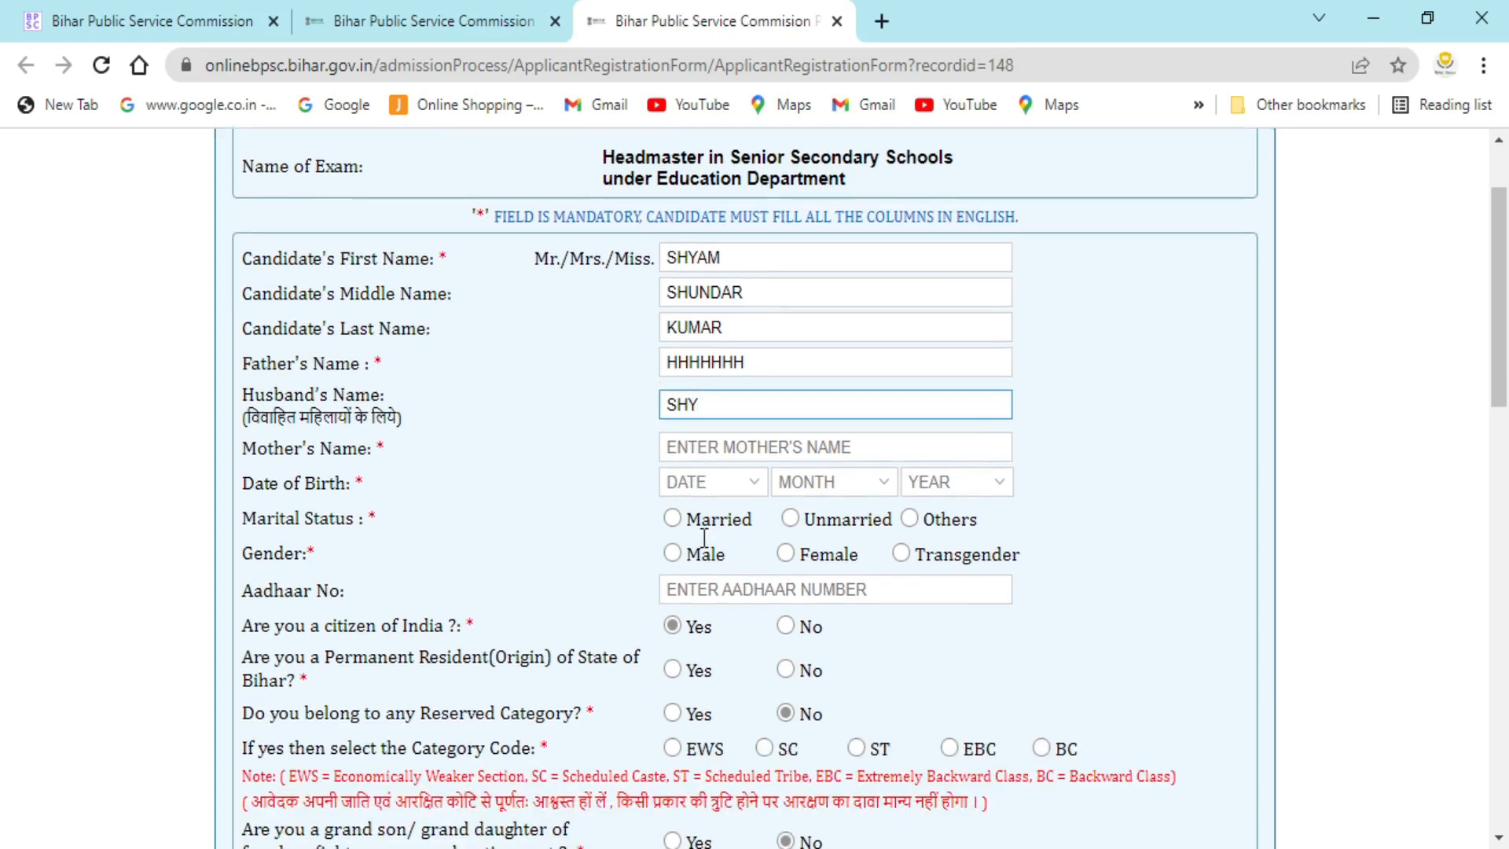
{"action": "left_click", "coordinate": [712, 449]}
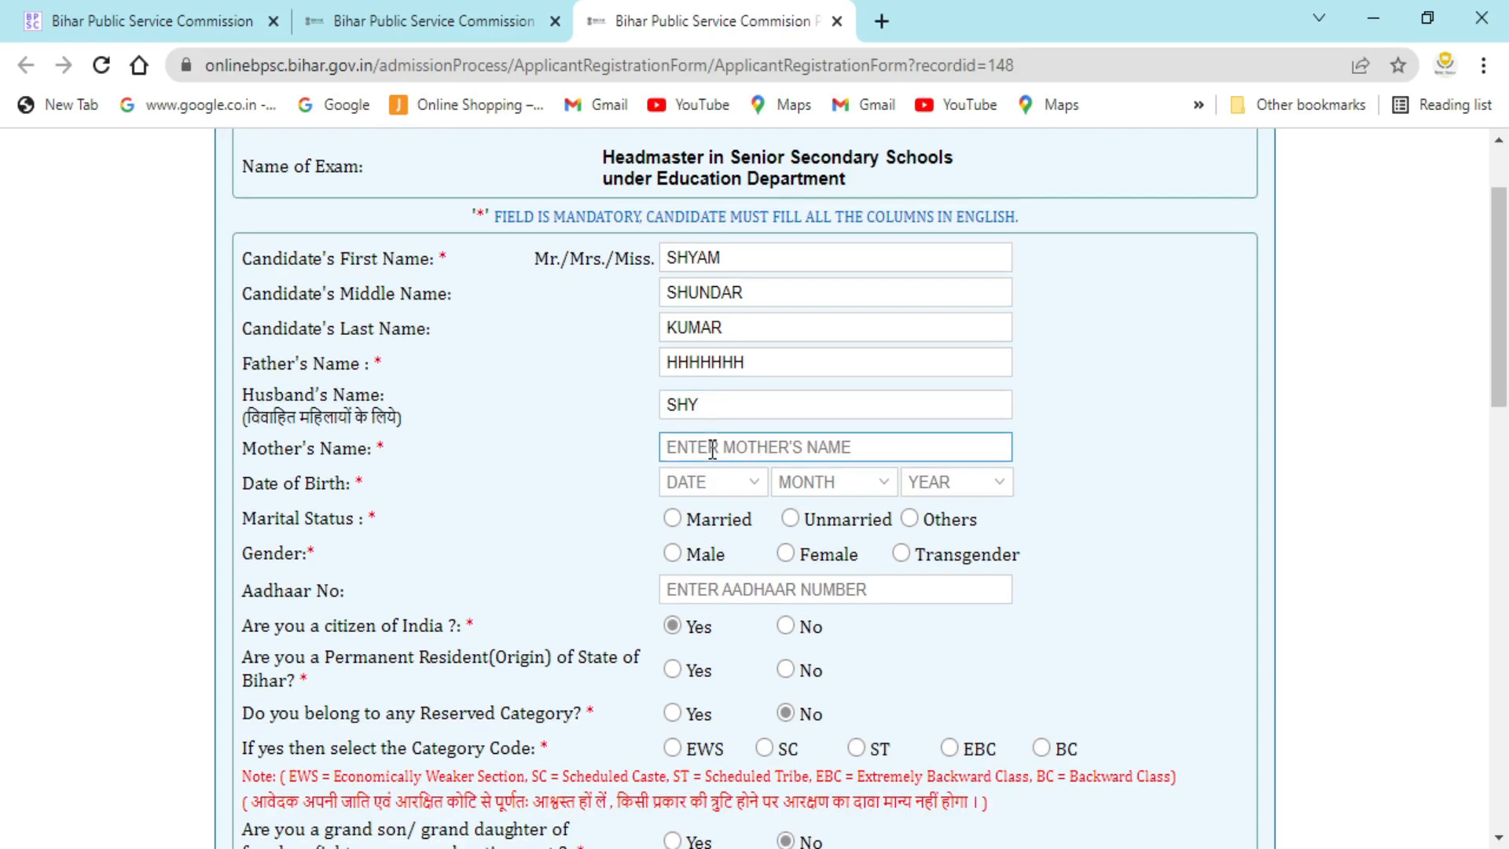
{"action": "type", "text": "M"}
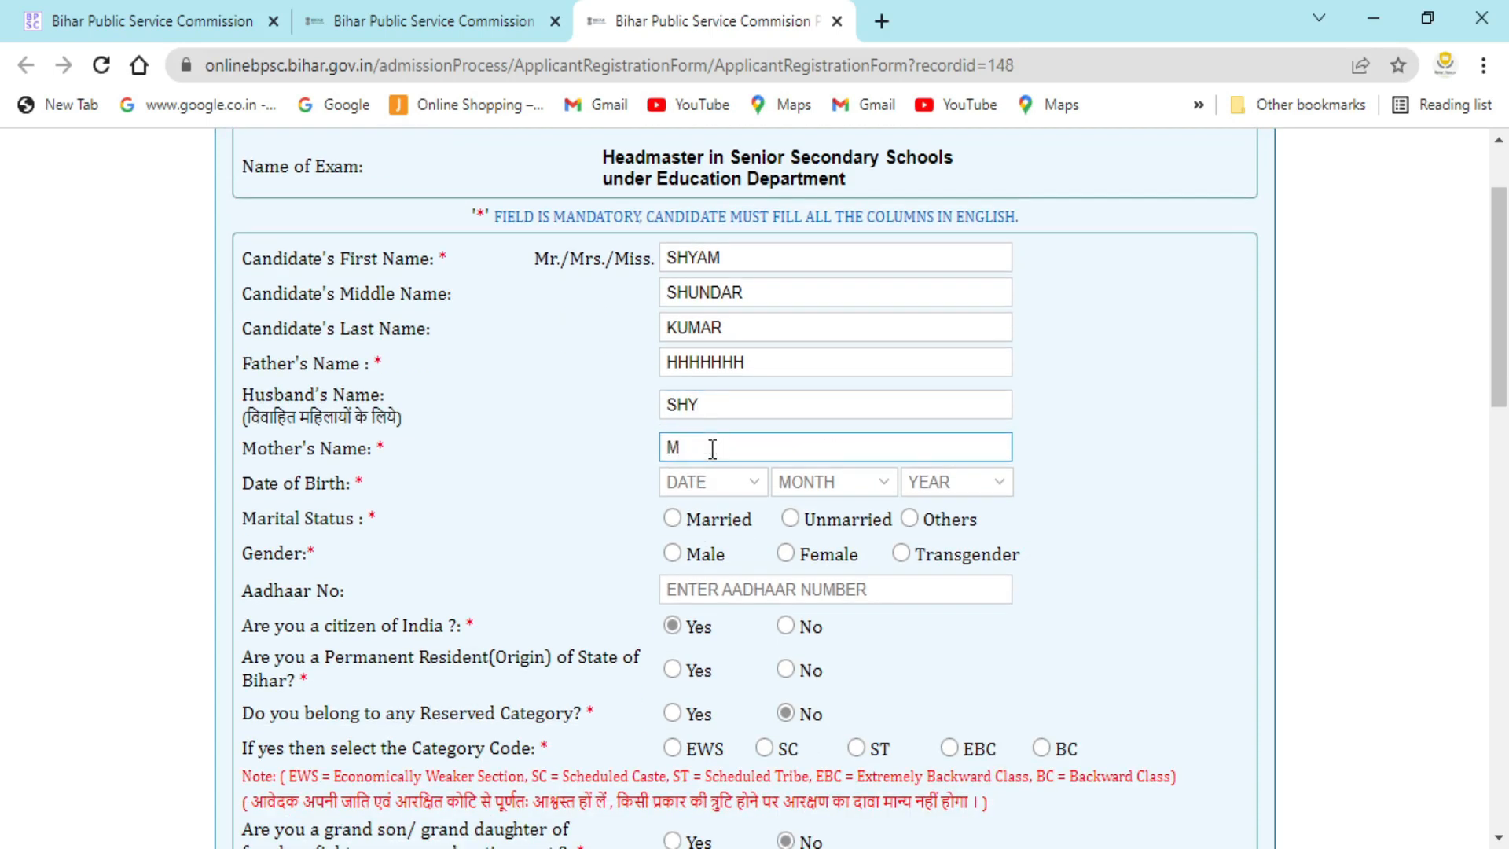
{"action": "type", "text": "ONI"}
{"action": "left_click", "coordinate": [695, 485]}
{"action": "left_click", "coordinate": [756, 480]}
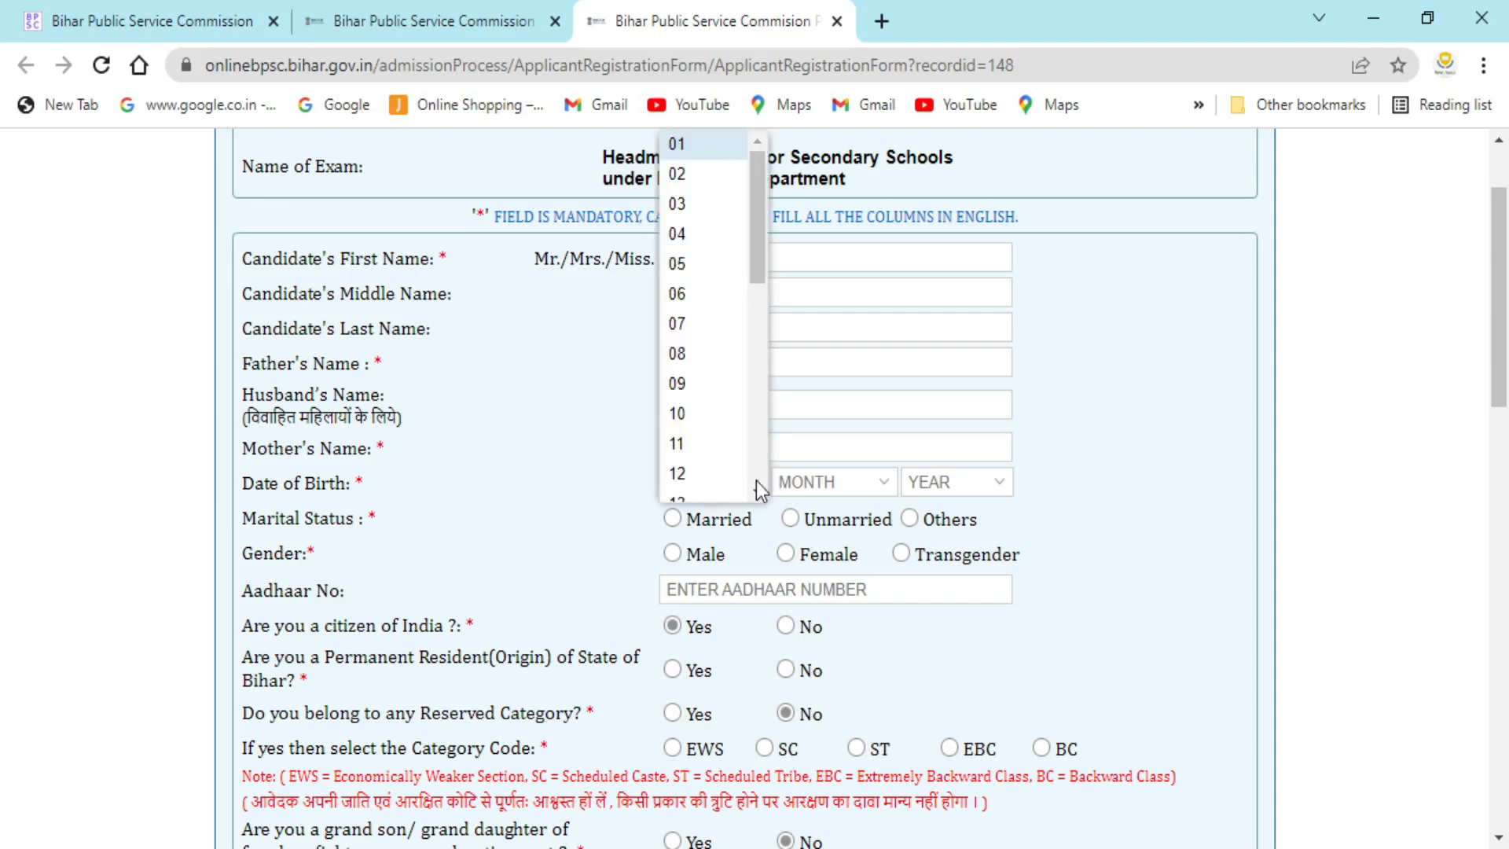
{"action": "left_click", "coordinate": [696, 355]}
{"action": "left_click", "coordinate": [889, 488]}
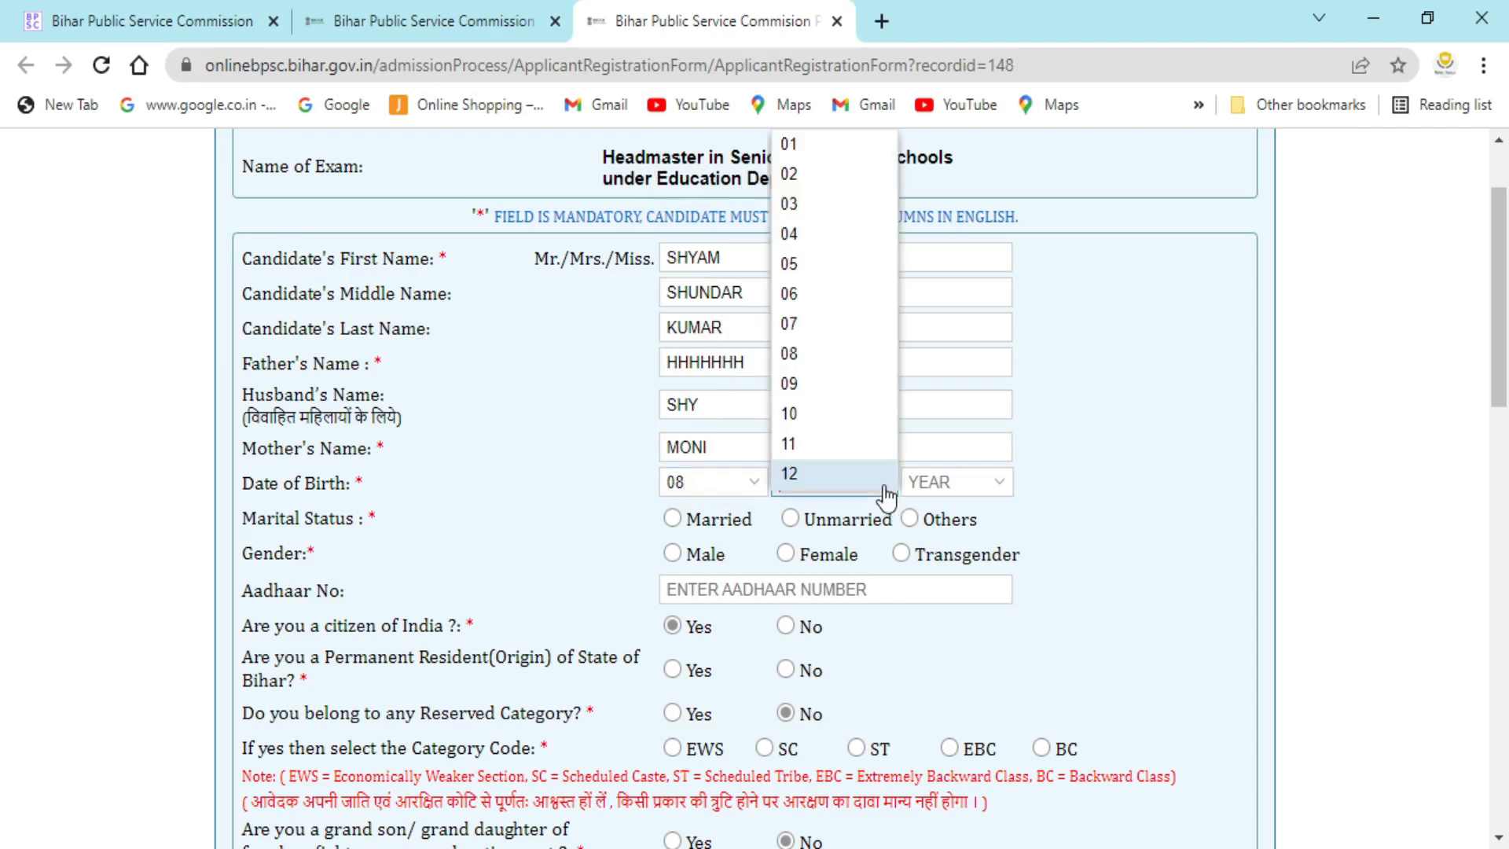
{"action": "left_click", "coordinate": [790, 206]}
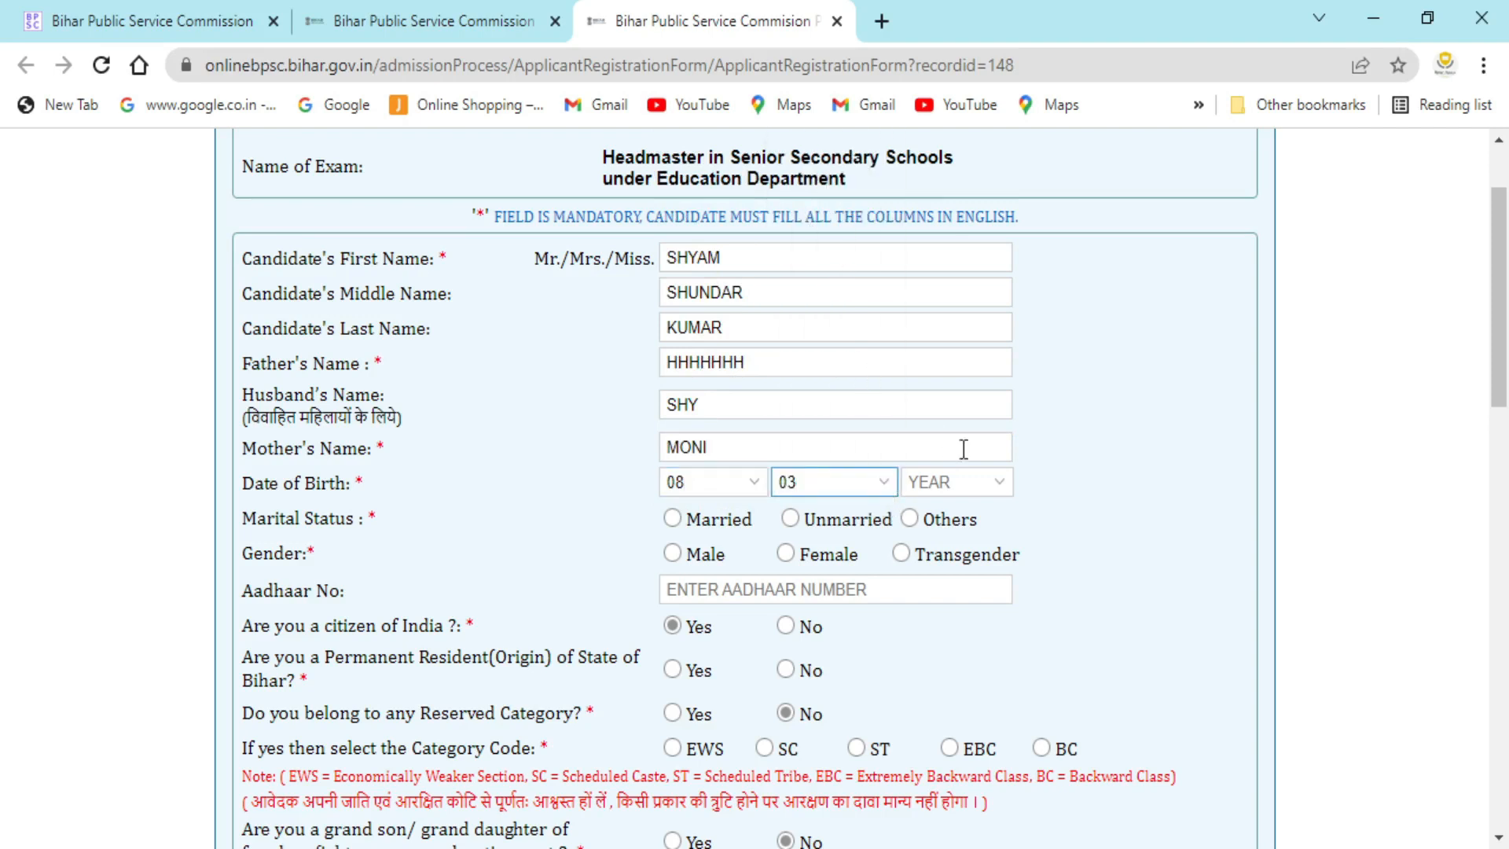
{"action": "left_click", "coordinate": [1003, 485]}
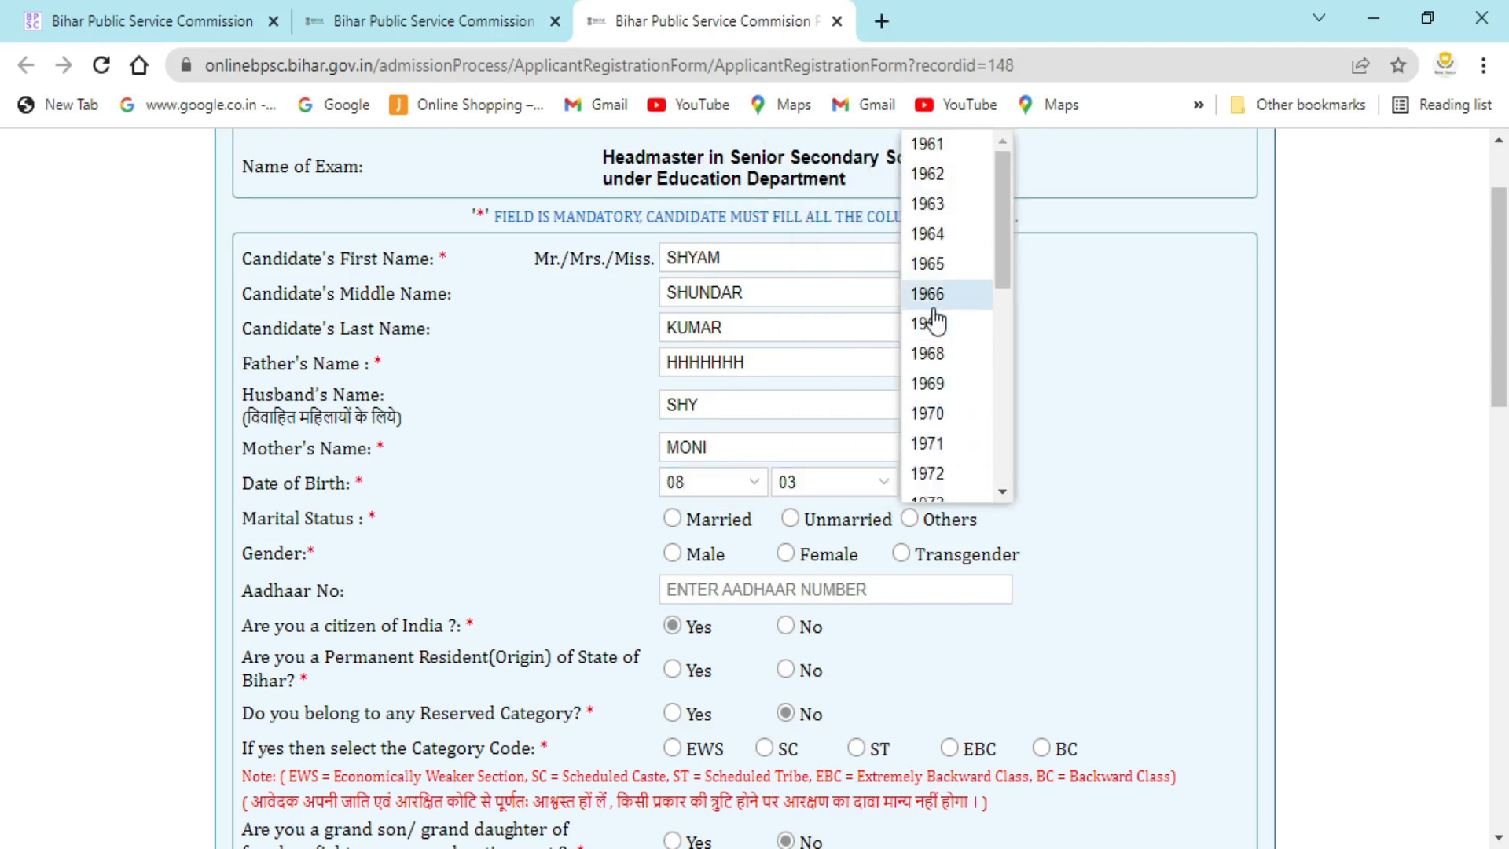
{"action": "scroll", "coordinate": [935, 319], "scroll_direction": "down", "scroll_amount": 3}
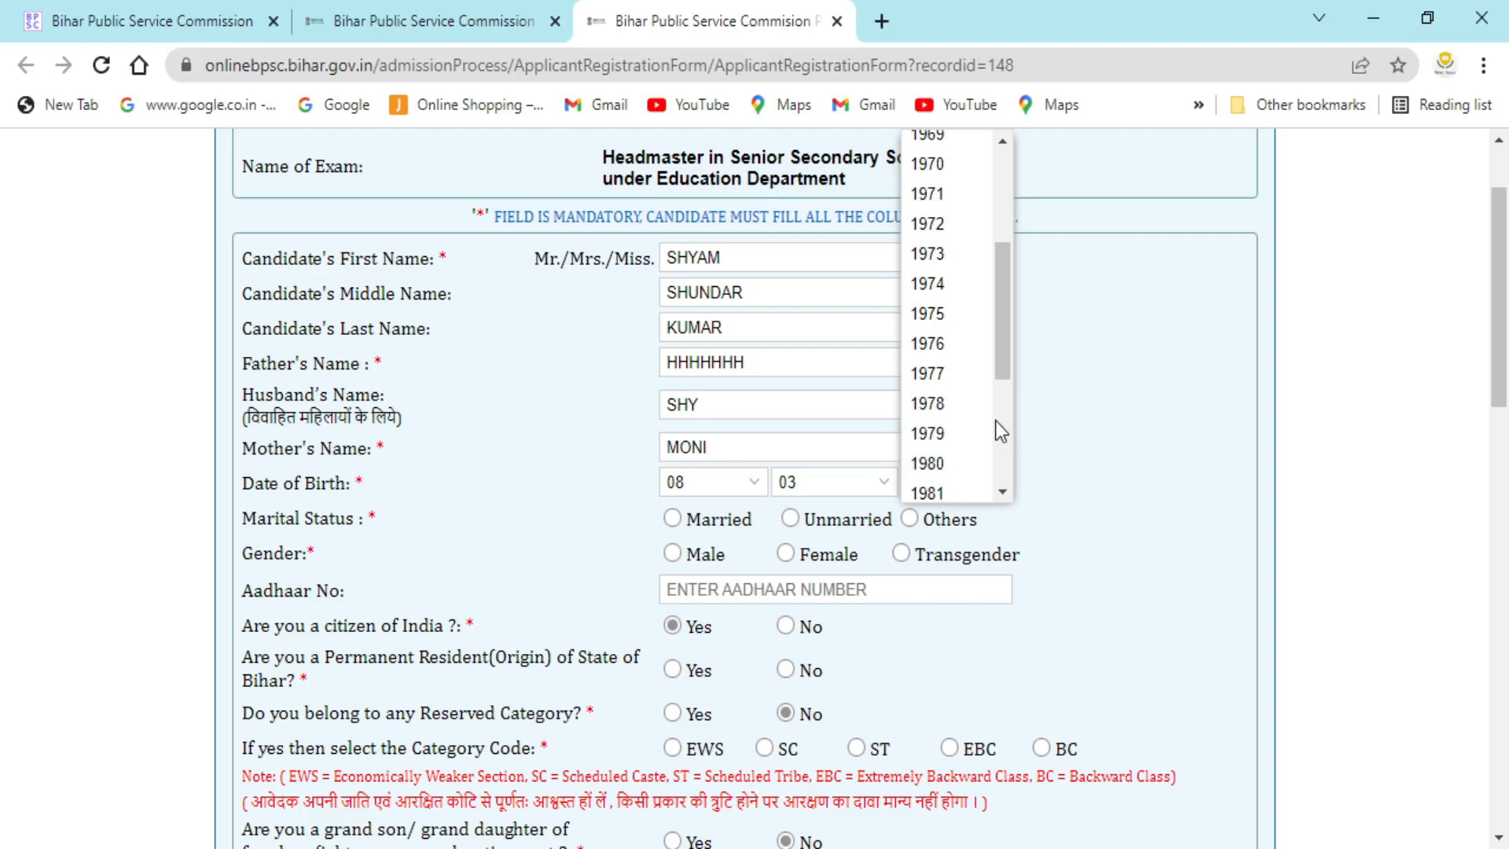
{"action": "left_click", "coordinate": [976, 492]}
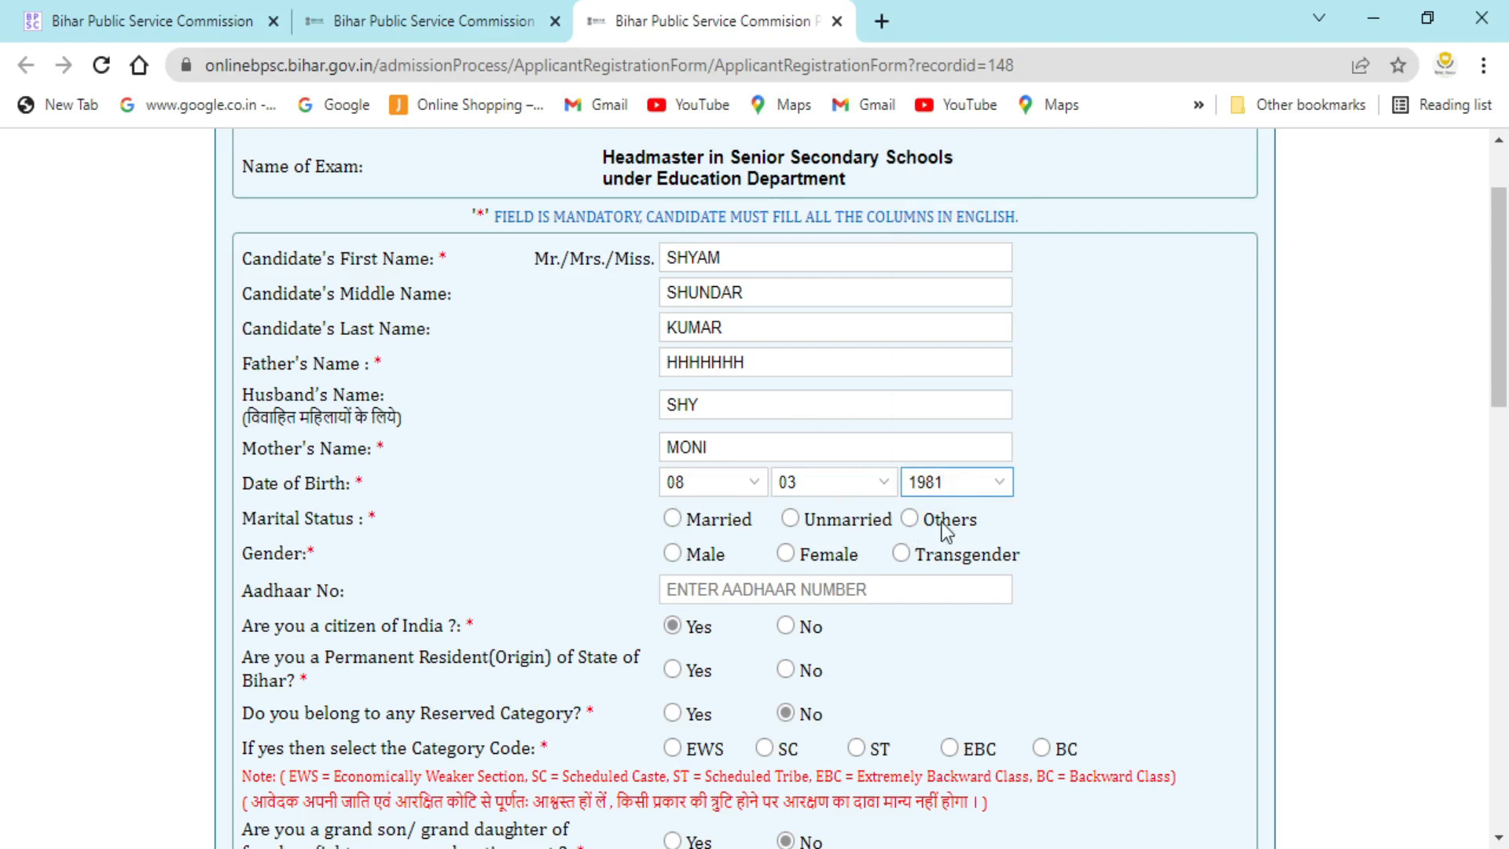
{"action": "left_click", "coordinate": [672, 519]}
{"action": "scroll", "coordinate": [842, 532], "scroll_direction": "down", "scroll_amount": 2}
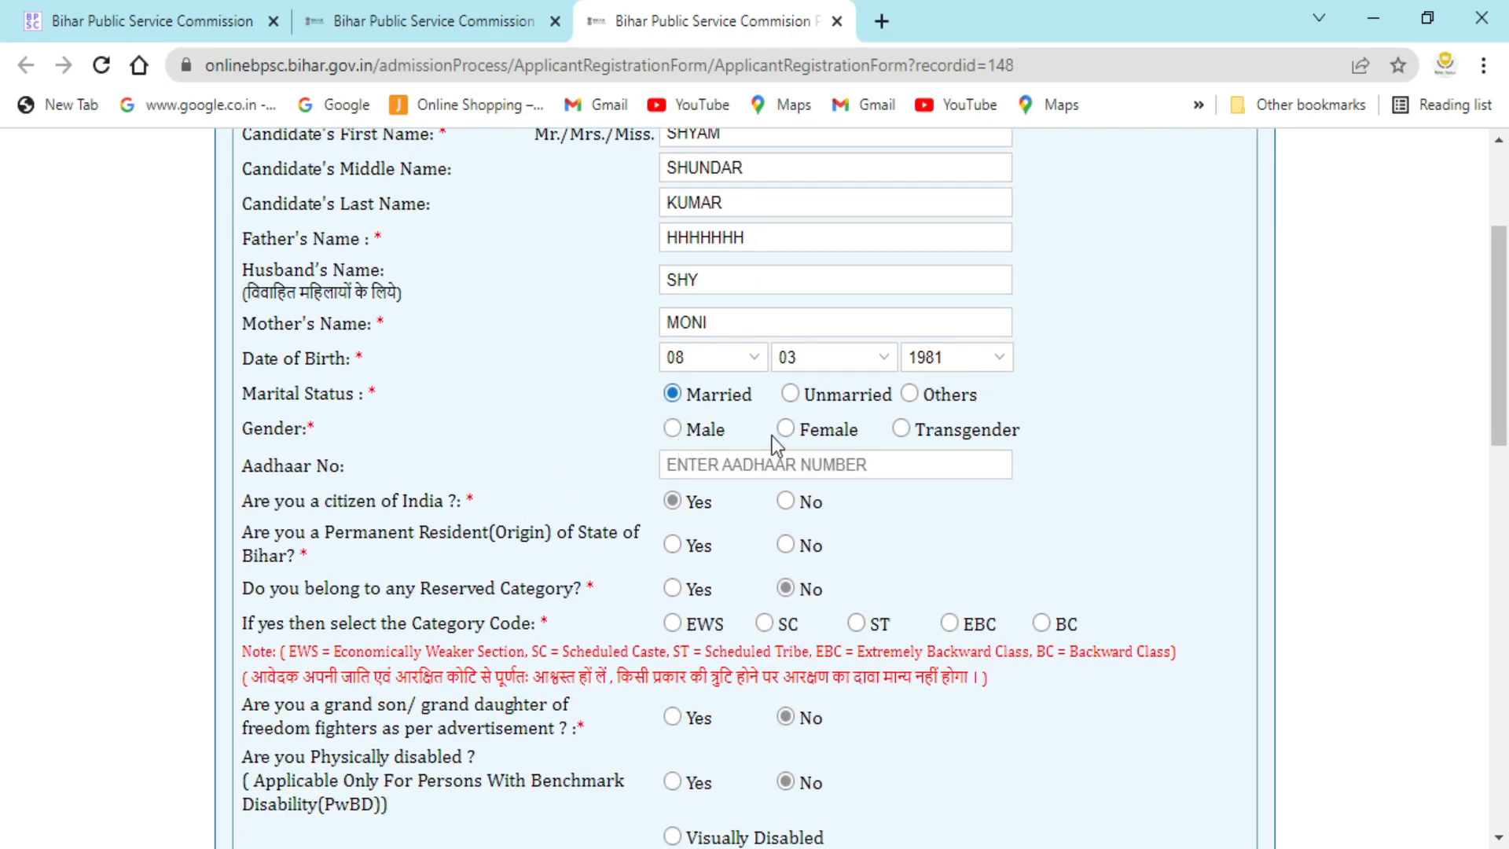
- Set the candidate's gender to Male
{"action": "left_click", "coordinate": [672, 430]}
{"action": "scroll", "coordinate": [786, 315], "scroll_direction": "down", "scroll_amount": 2}
{"action": "left_click", "coordinate": [786, 304]}
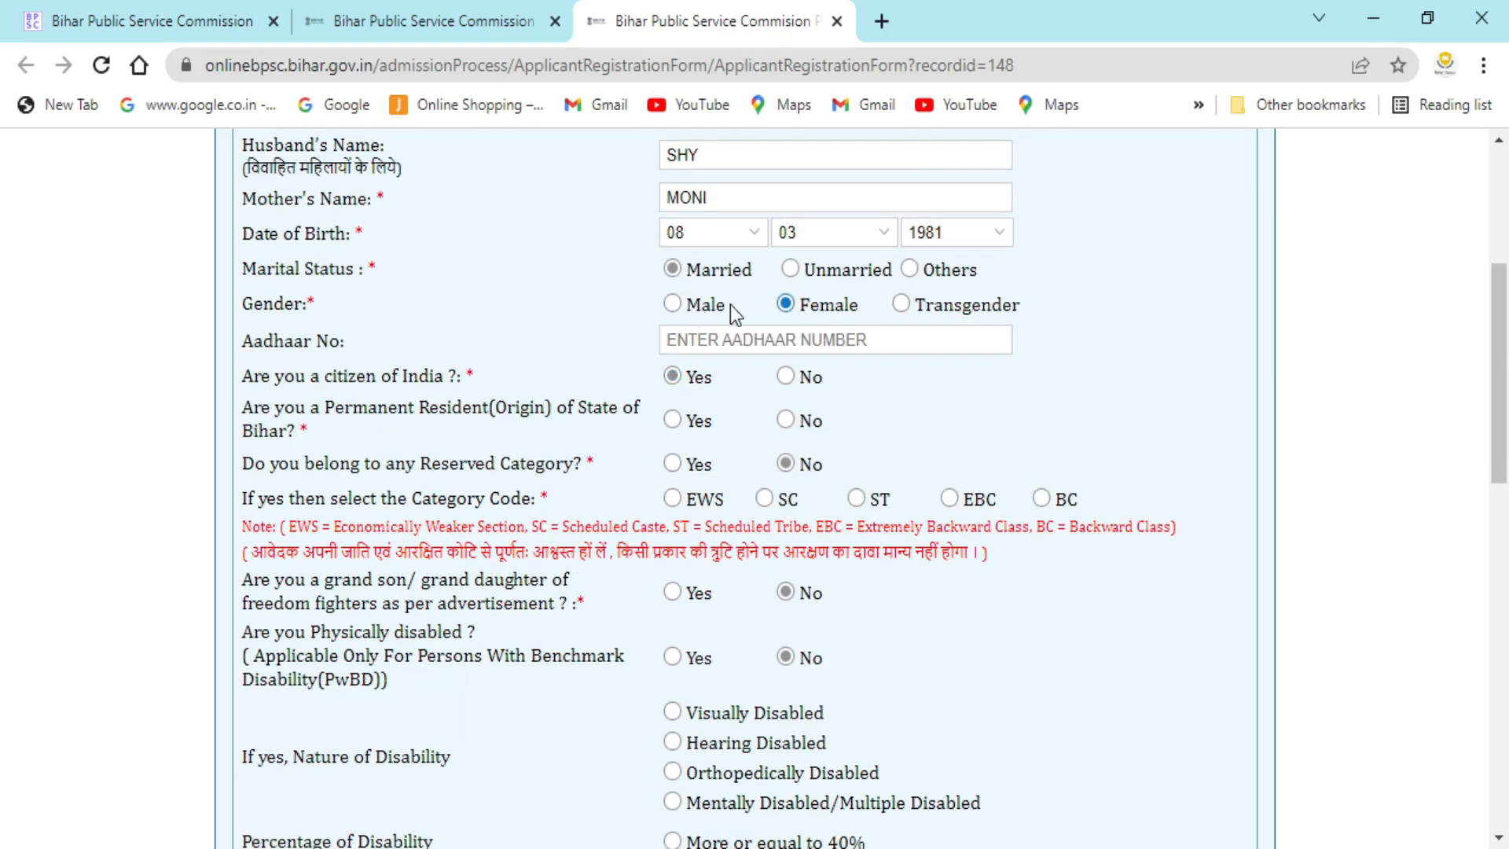
{"action": "left_click", "coordinate": [673, 306]}
{"action": "left_click", "coordinate": [744, 332]}
- Answer Yes to Bihar permanent residence and reserved category, choosing EBC as category code
{"action": "left_click", "coordinate": [787, 420]}
{"action": "left_click", "coordinate": [1012, 496]}
{"action": "left_click", "coordinate": [674, 421]}
{"action": "left_click", "coordinate": [673, 463]}
{"action": "left_click", "coordinate": [674, 503]}
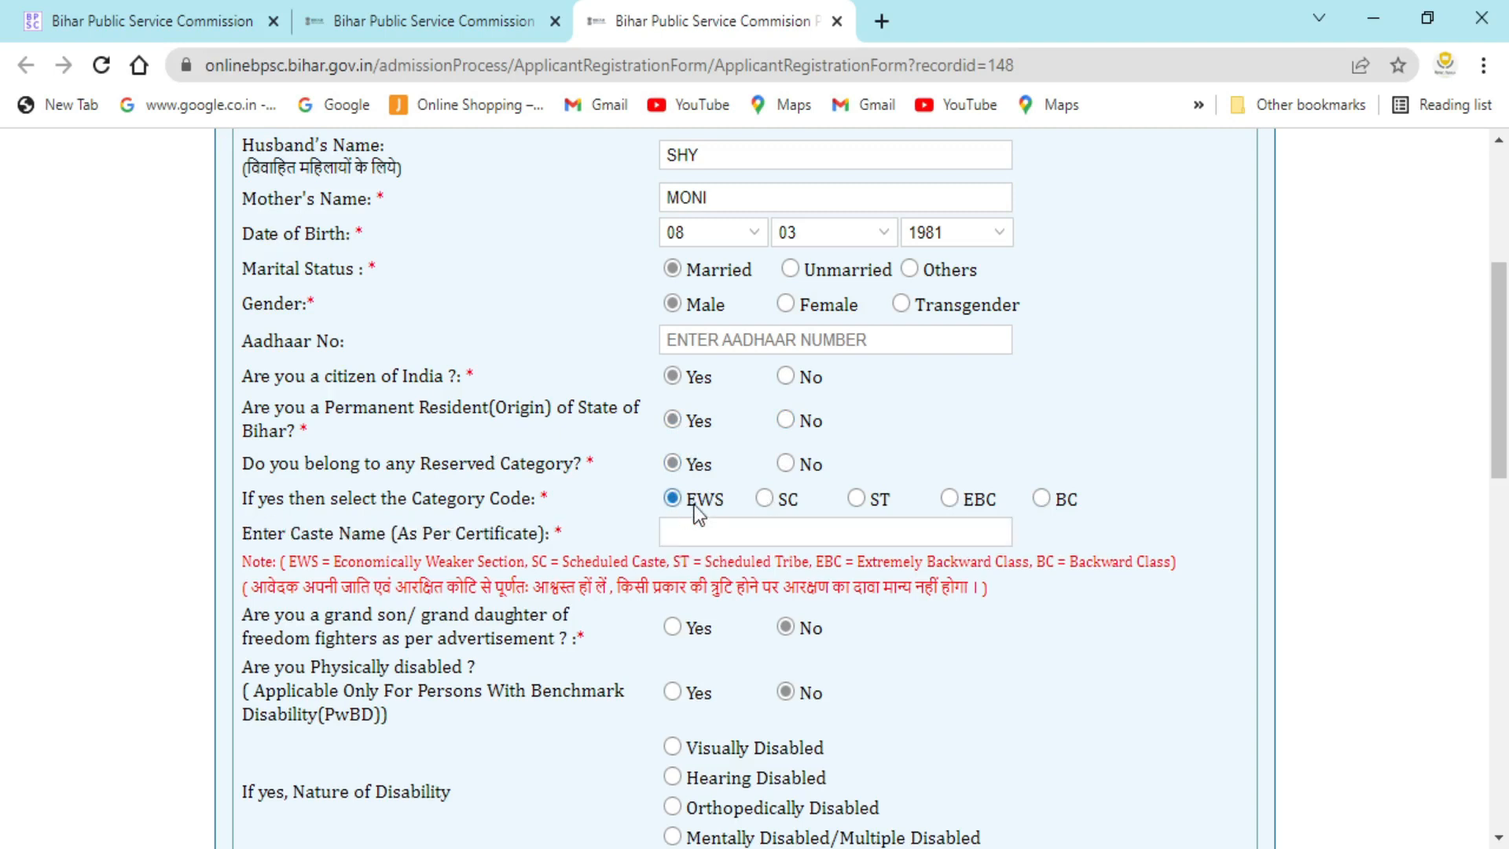
{"action": "left_click", "coordinate": [765, 500]}
{"action": "left_click", "coordinate": [856, 499]}
{"action": "left_click", "coordinate": [949, 500]}
{"action": "left_click", "coordinate": [1046, 497]}
{"action": "left_click", "coordinate": [672, 500]}
{"action": "left_click", "coordinate": [783, 541]}
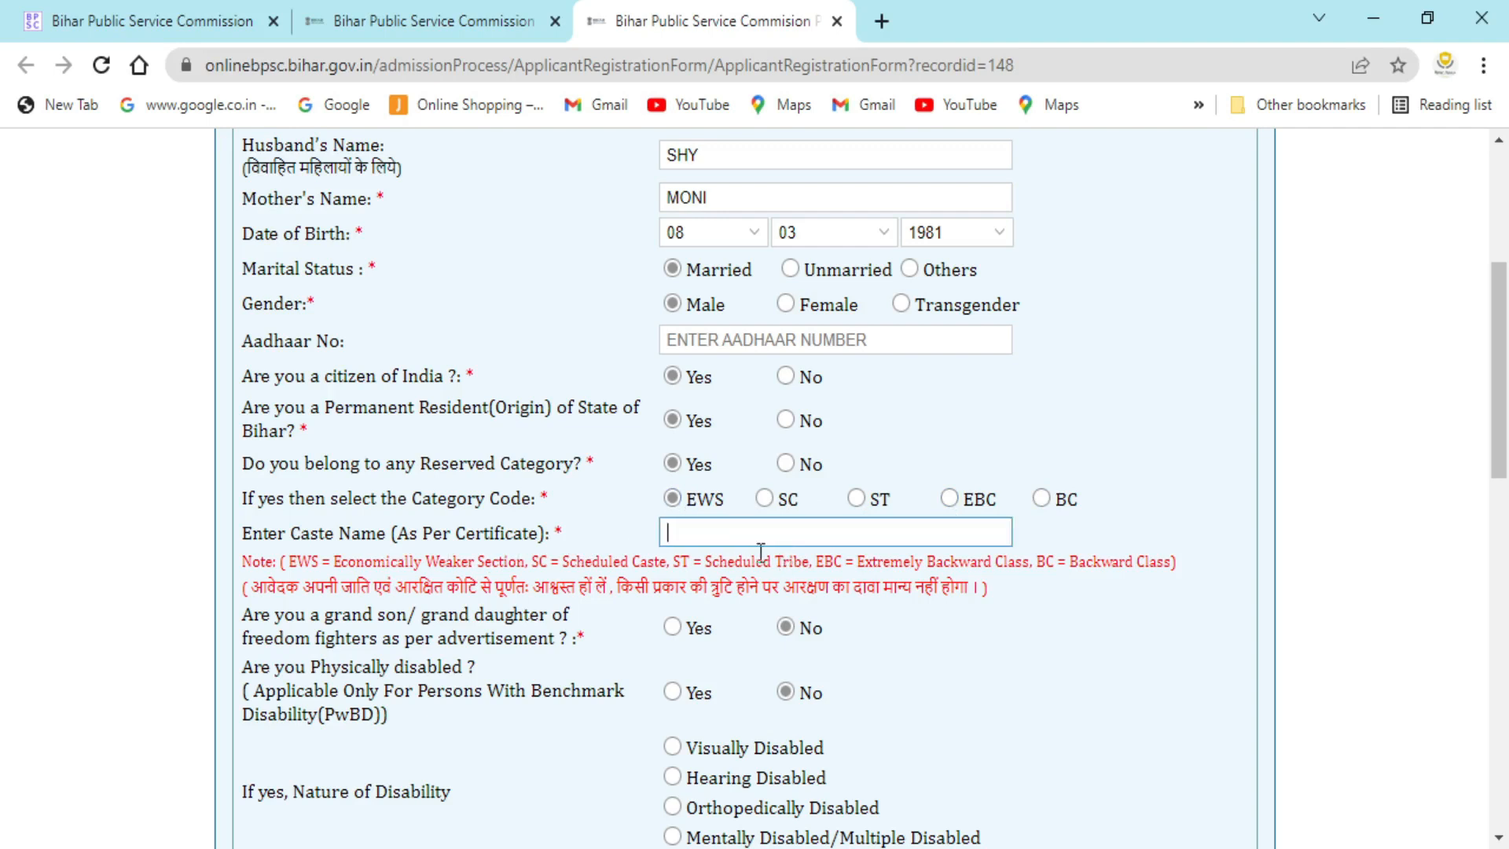
{"action": "type", "text": "HFT"}
{"action": "scroll", "coordinate": [513, 530], "scroll_direction": "down", "scroll_amount": 2}
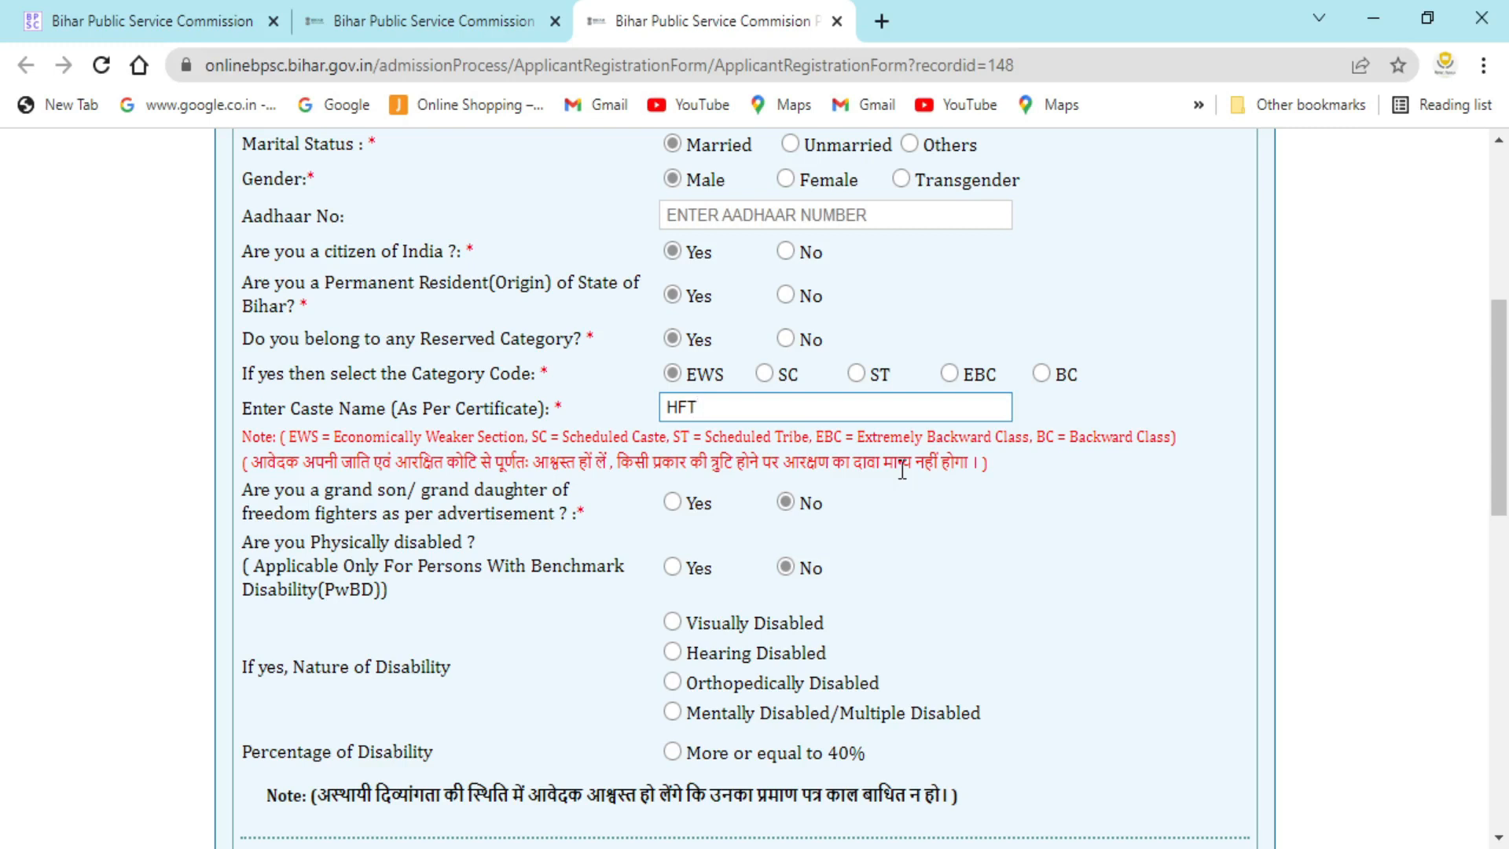
{"action": "scroll", "coordinate": [781, 548], "scroll_direction": "down", "scroll_amount": 1}
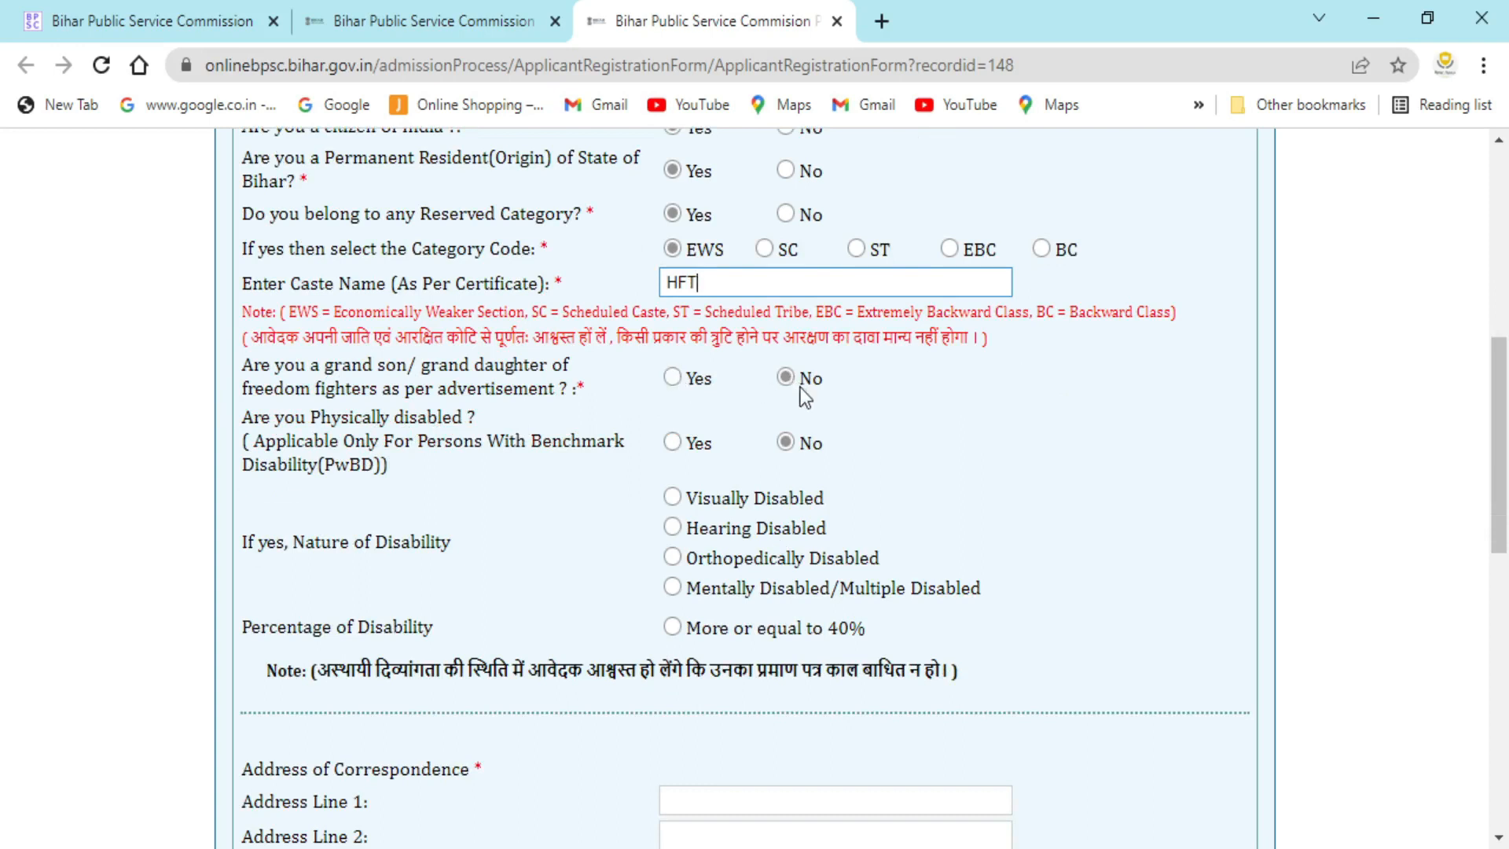
{"action": "left_click", "coordinate": [672, 378]}
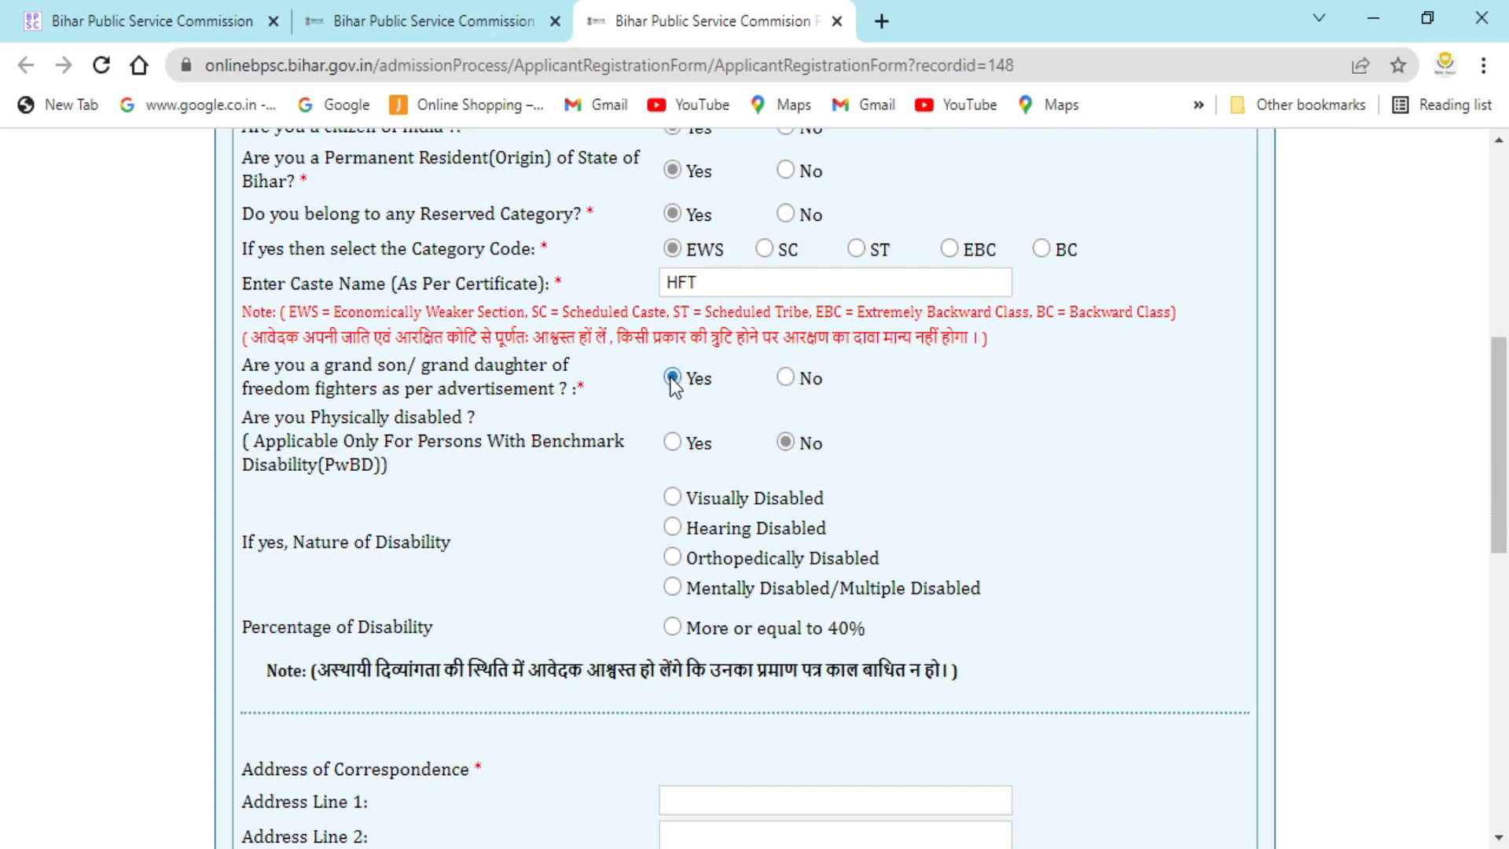
{"action": "left_click", "coordinate": [786, 378]}
{"action": "left_click", "coordinate": [672, 443]}
{"action": "left_click", "coordinate": [786, 442]}
{"action": "scroll", "coordinate": [673, 638], "scroll_direction": "down", "scroll_amount": 5}
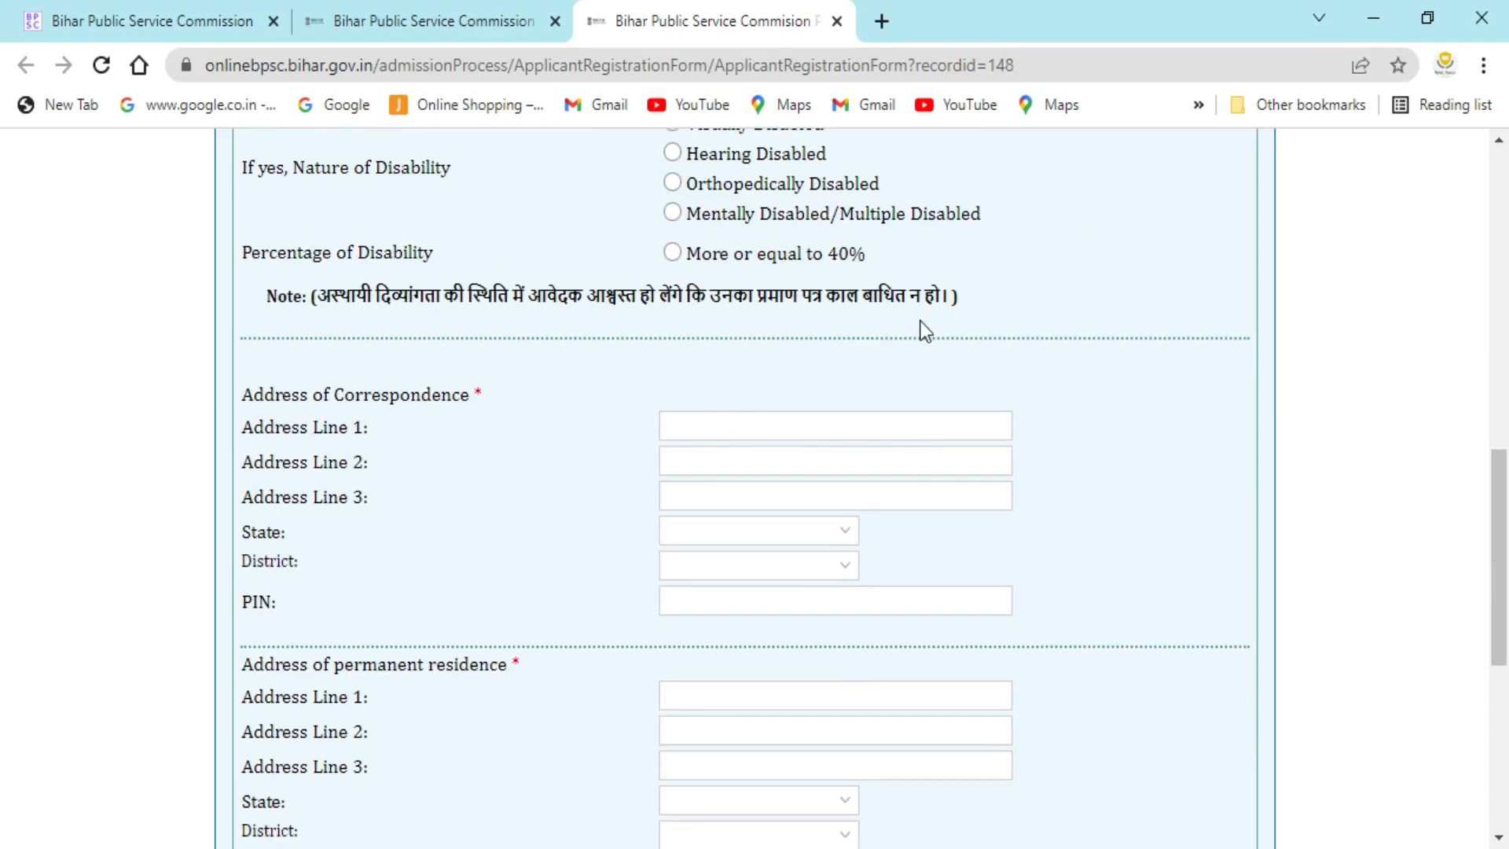
{"action": "left_click", "coordinate": [1442, 120]}
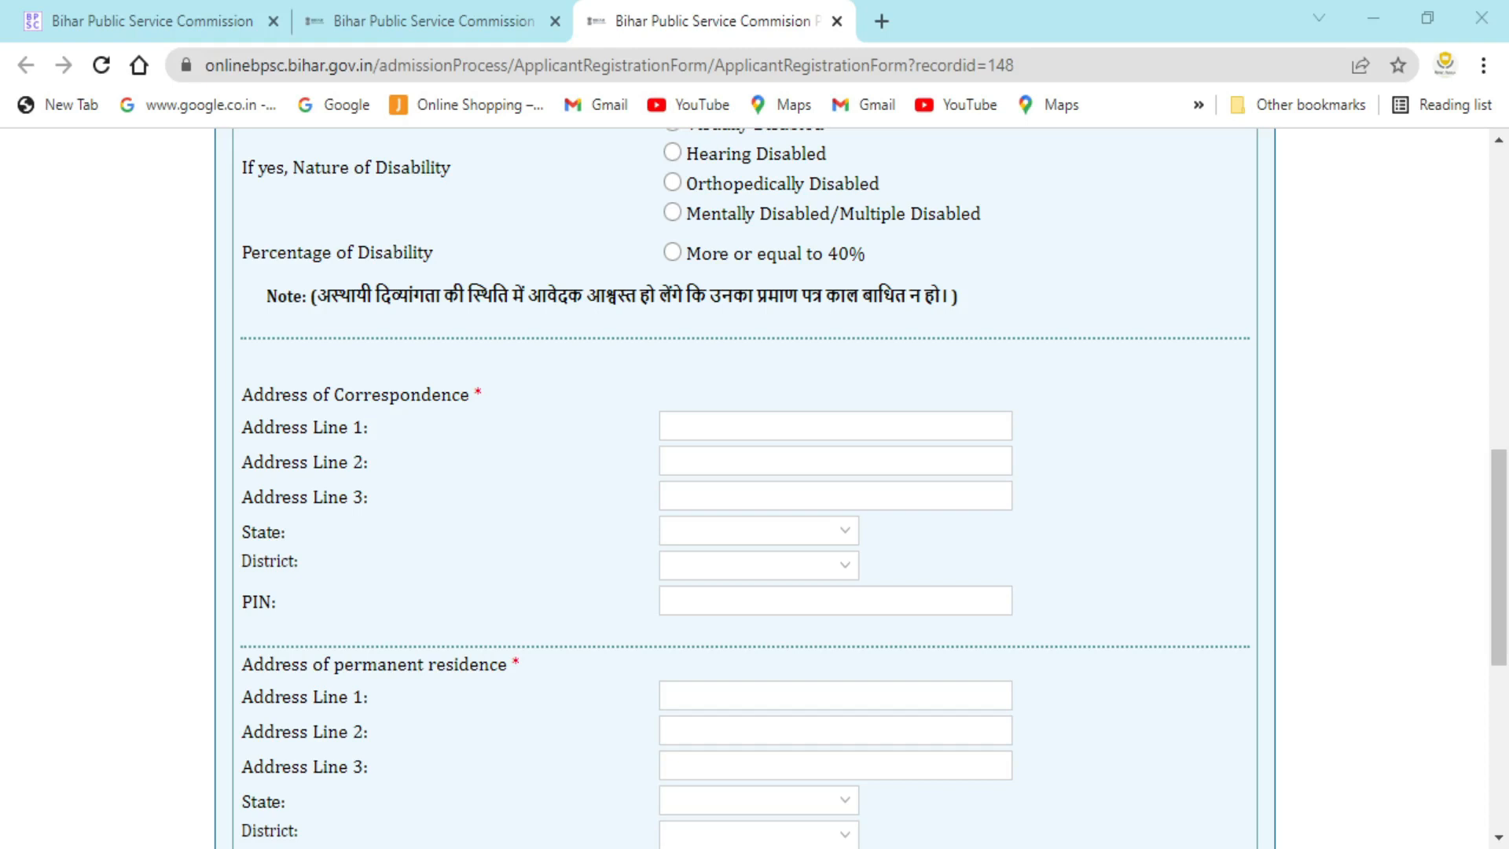
{"action": "scroll", "coordinate": [755, 487], "scroll_direction": "down", "scroll_amount": 7}
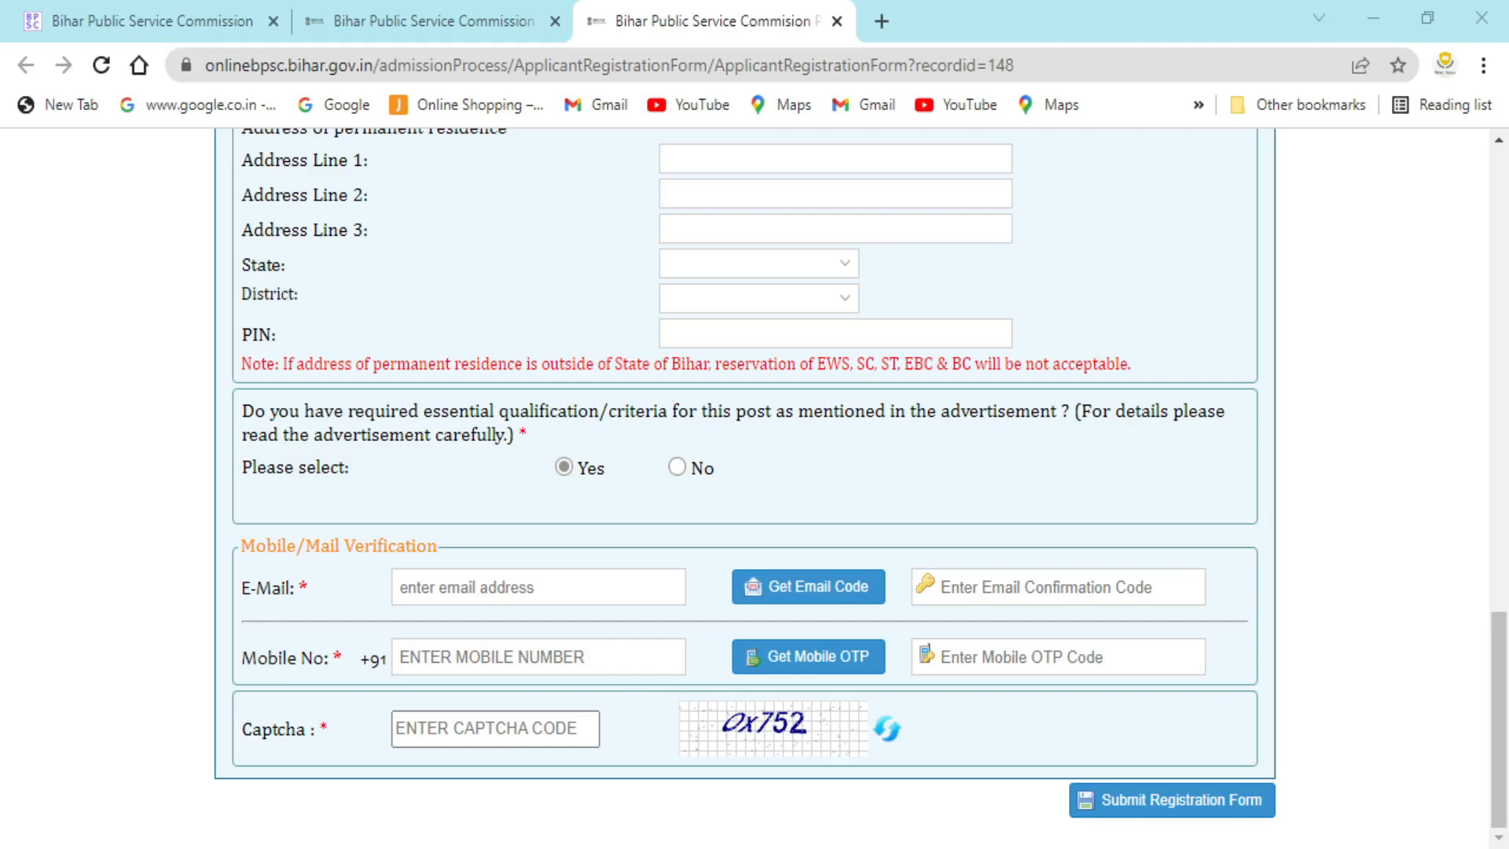
- Type the candidate's Gmail address into the verification E-Mail field, correcting typos
{"action": "left_click", "coordinate": [559, 594]}
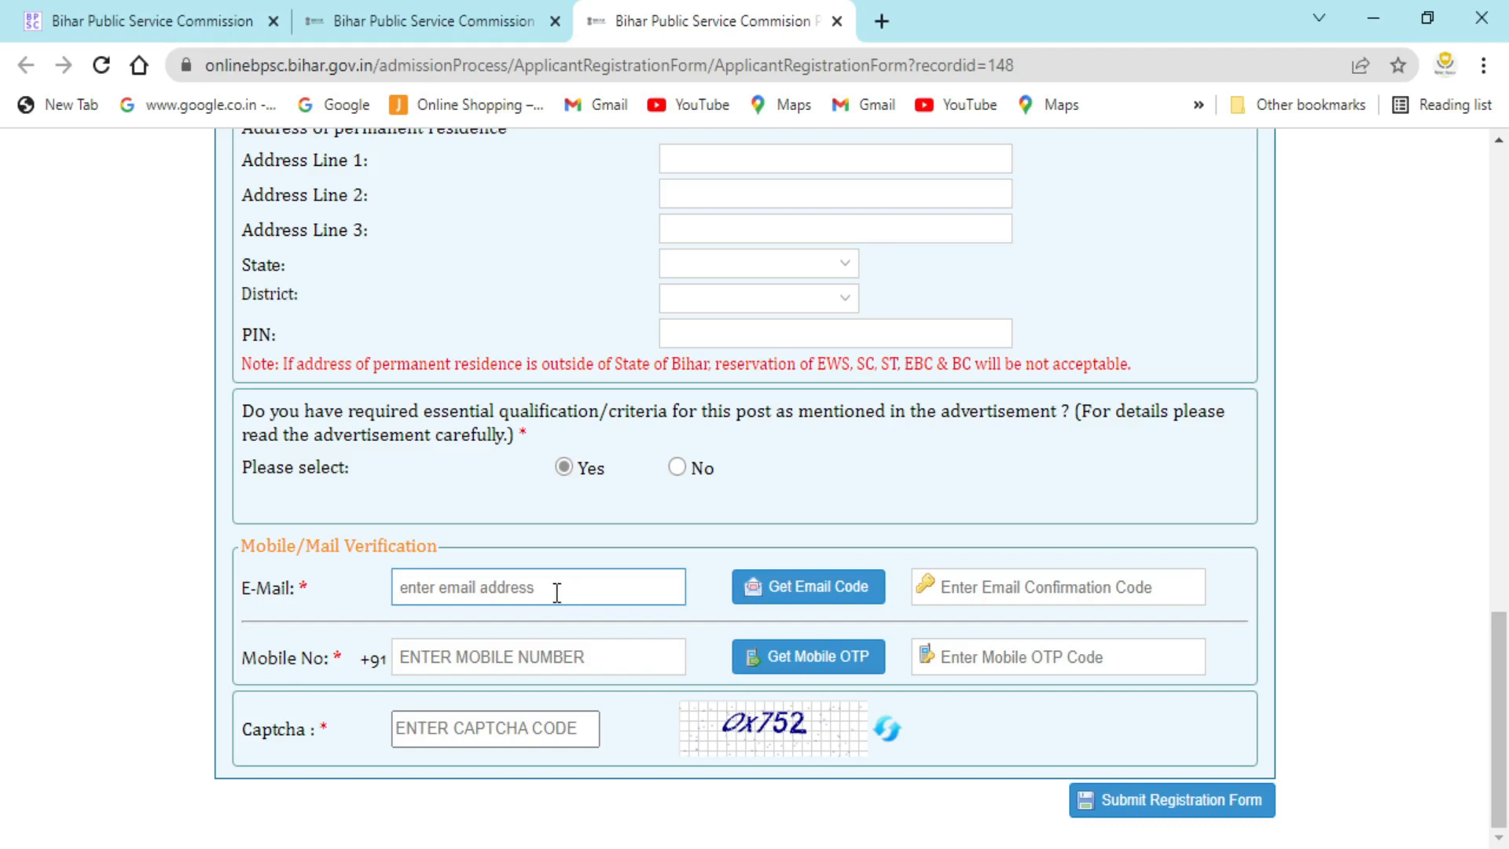
{"action": "type", "text": "t"}
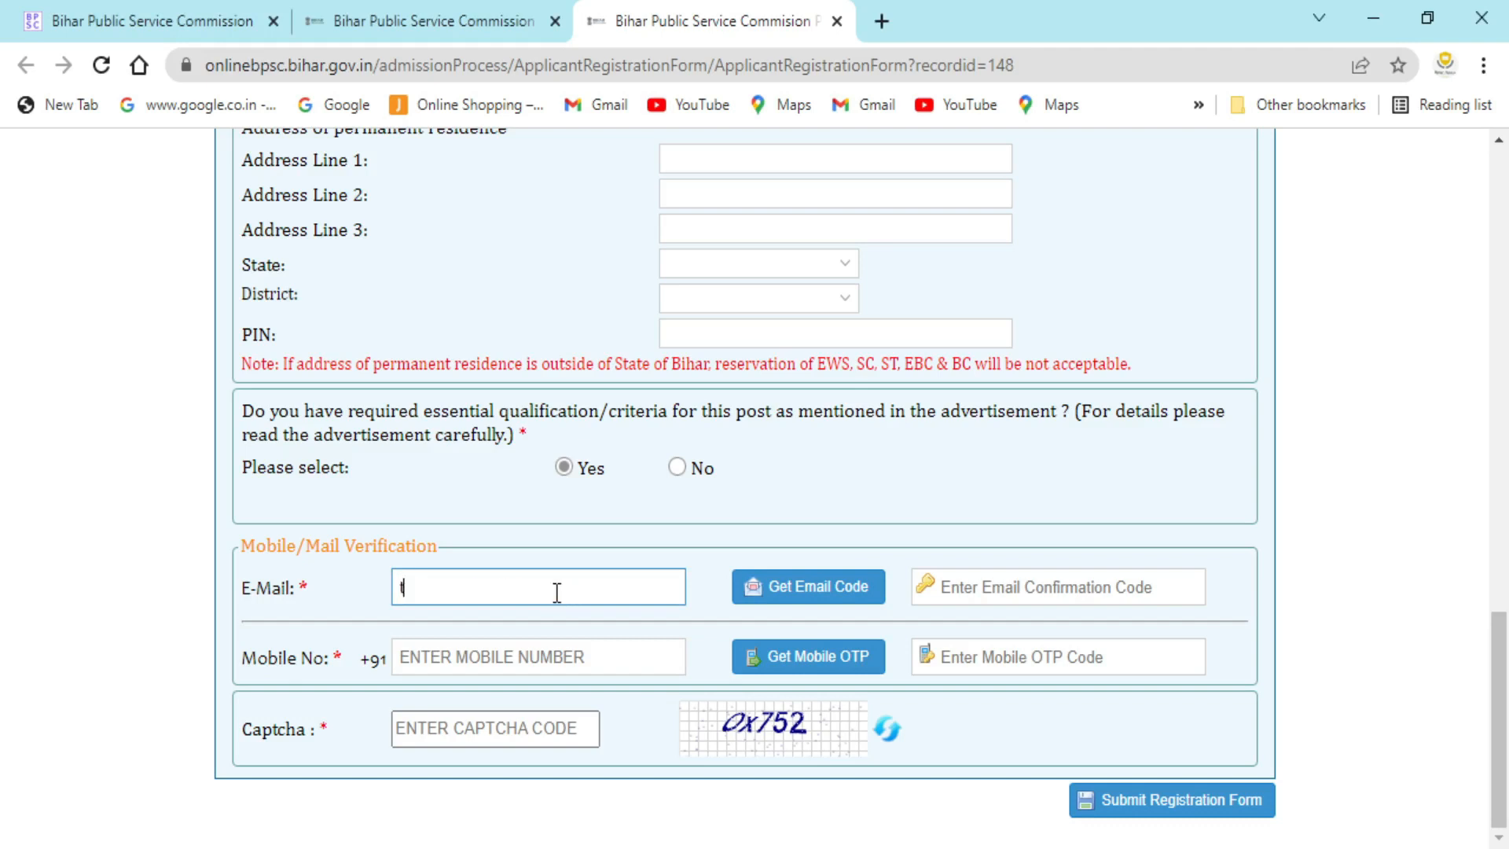
{"action": "key", "text": "BackSpace"}
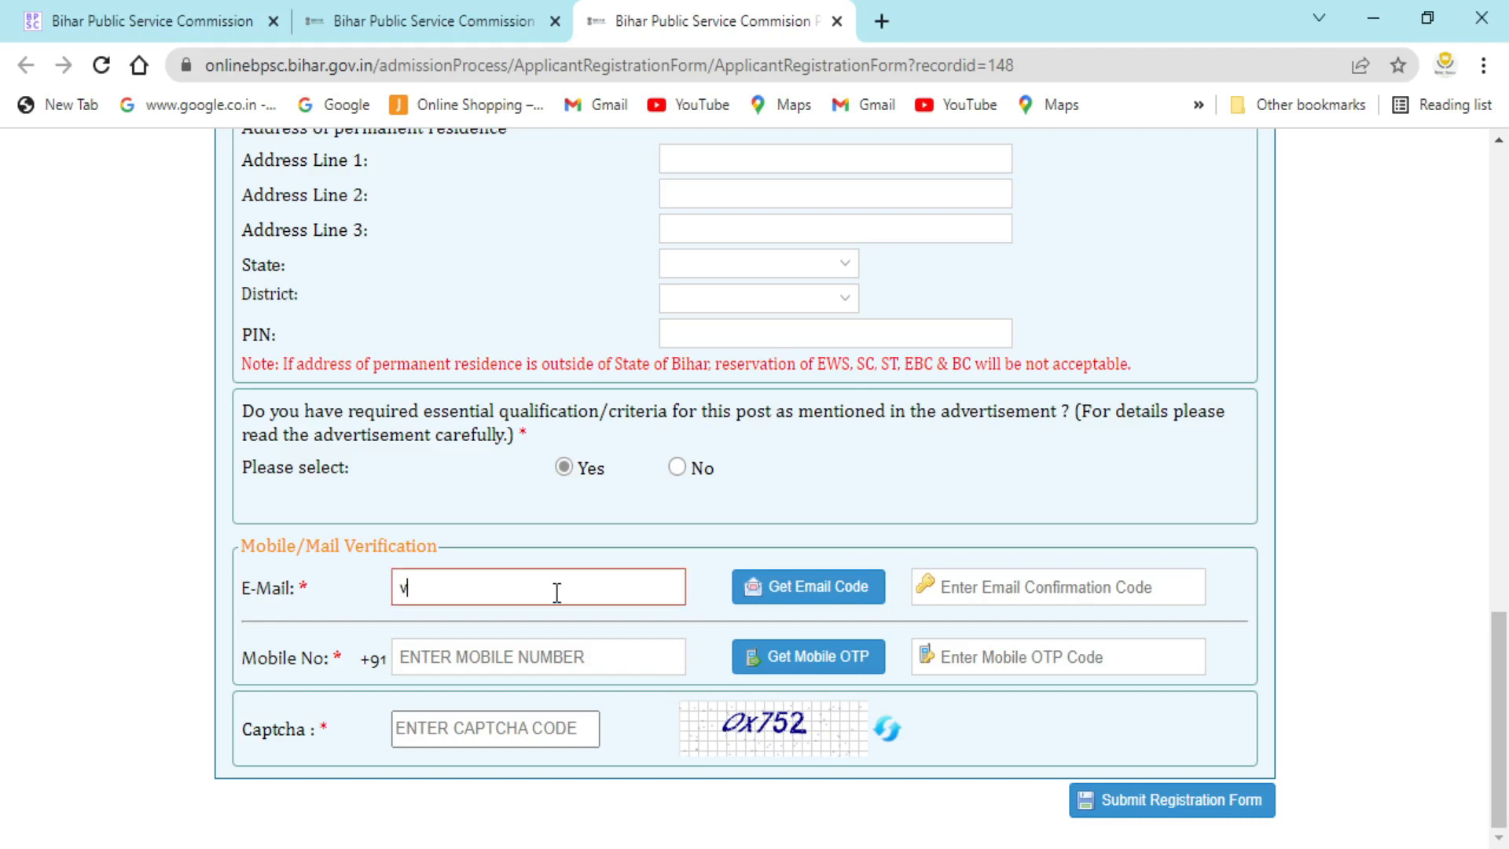
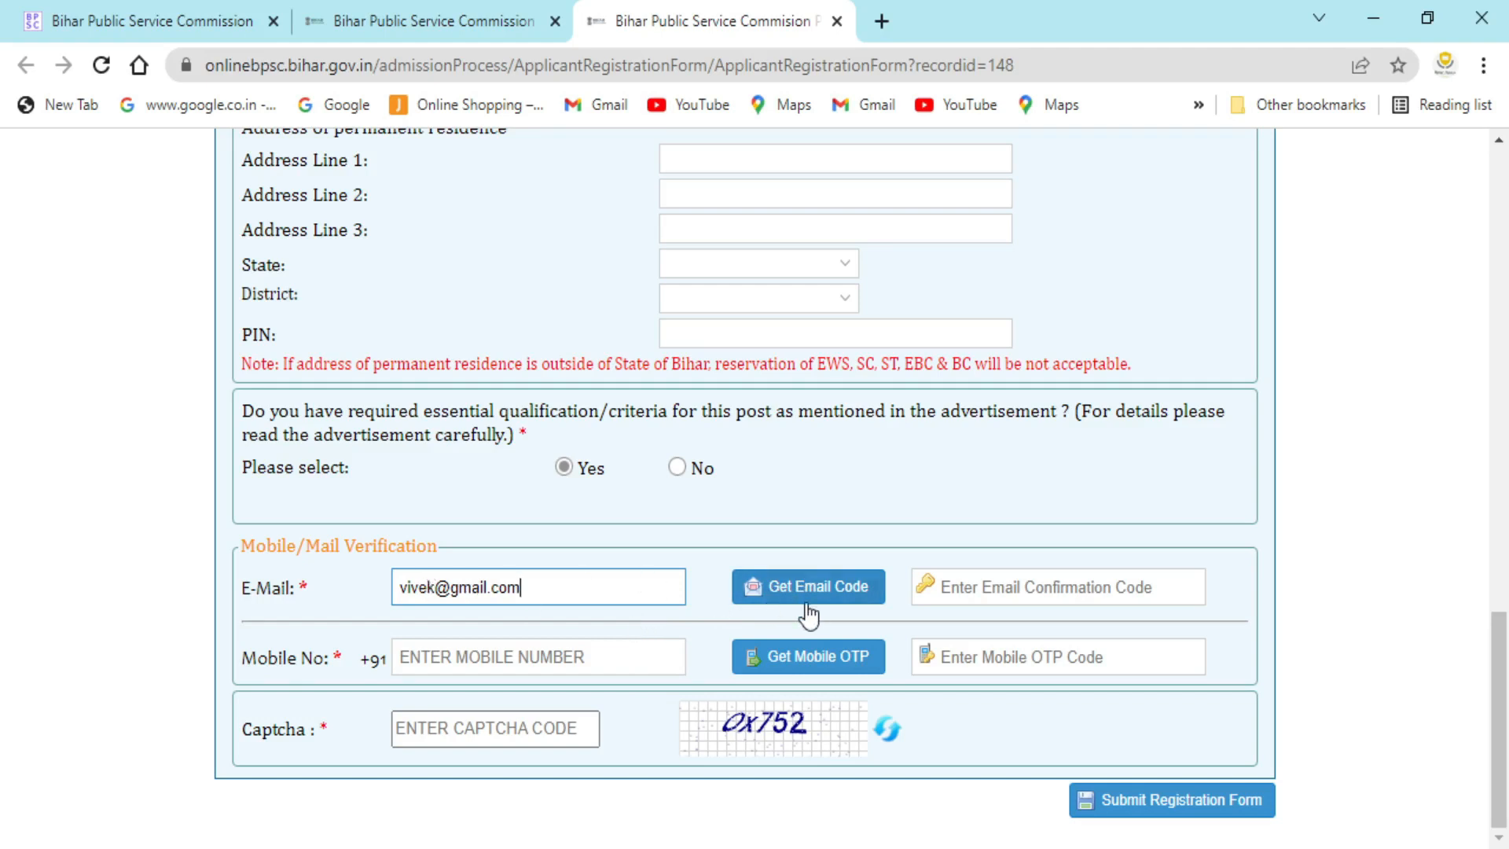
{"action": "left_click", "coordinate": [514, 652]}
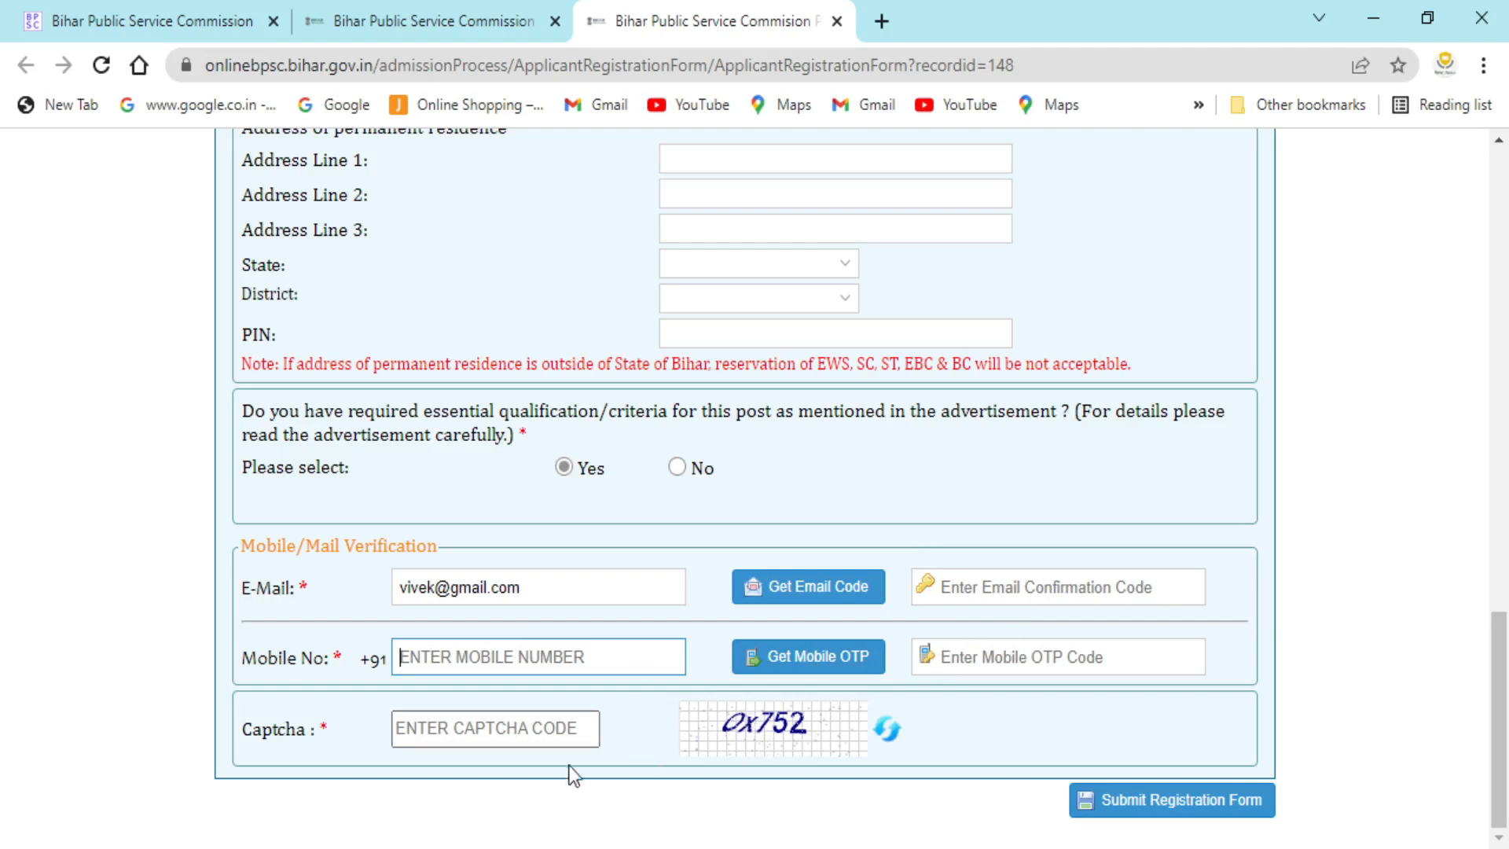
{"action": "left_click", "coordinate": [559, 729]}
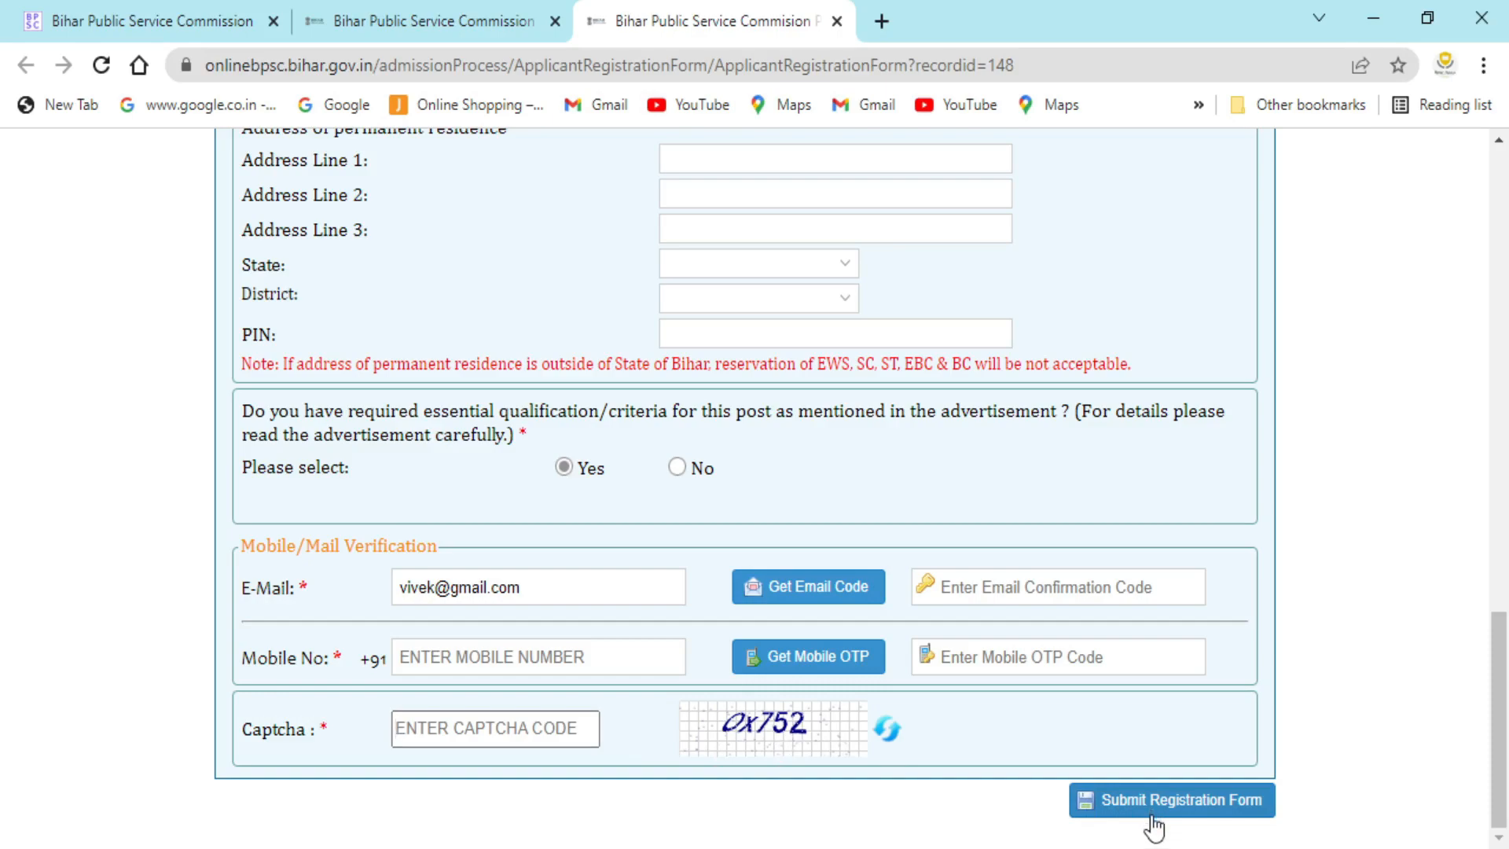
{"action": "scroll", "coordinate": [1152, 827], "scroll_direction": "up", "scroll_amount": 20}
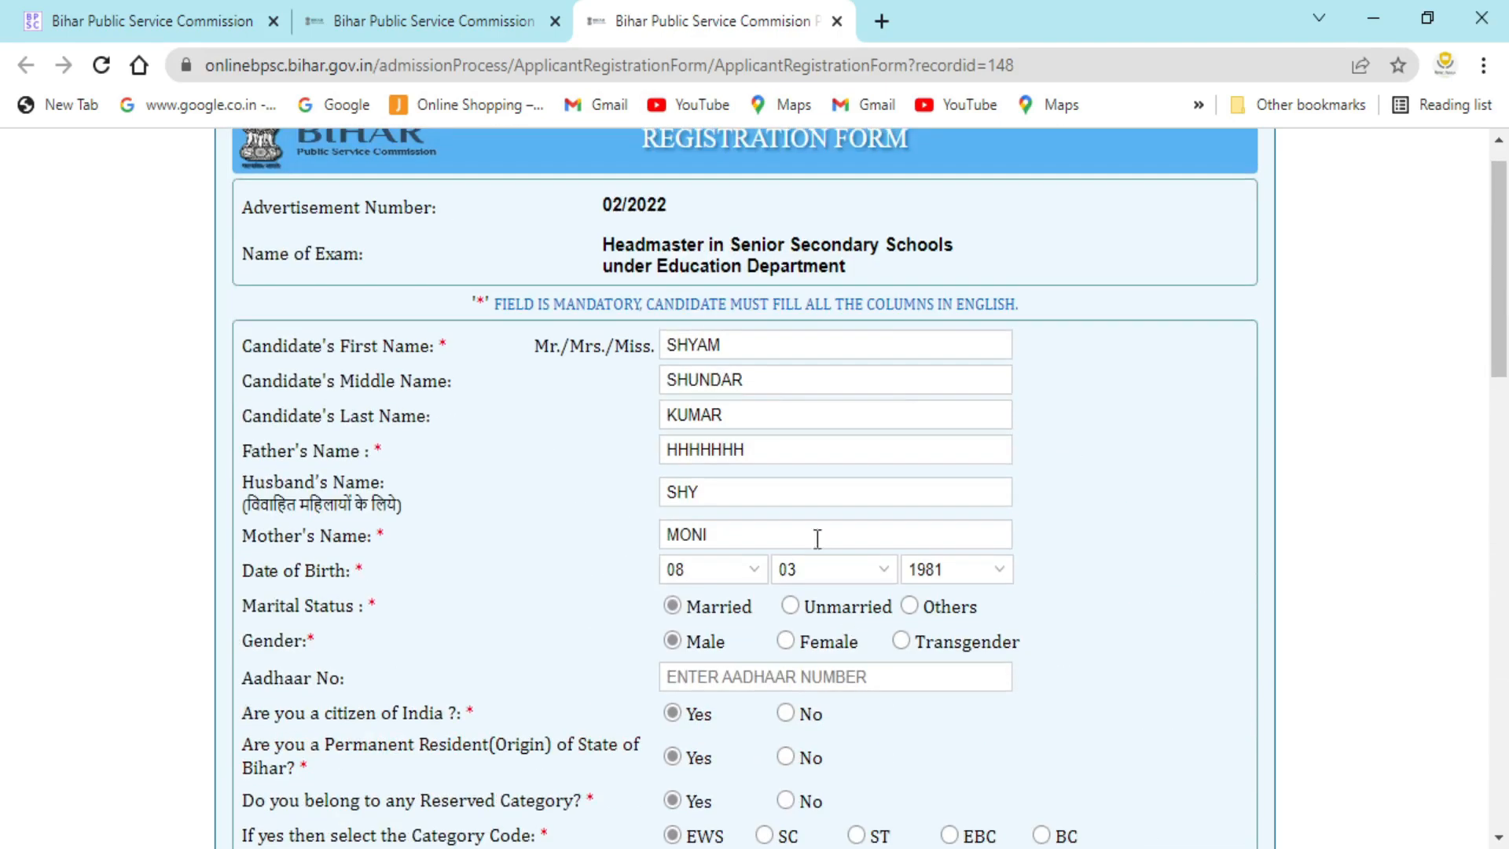
{"action": "scroll", "coordinate": [818, 523], "scroll_direction": "up", "scroll_amount": 1}
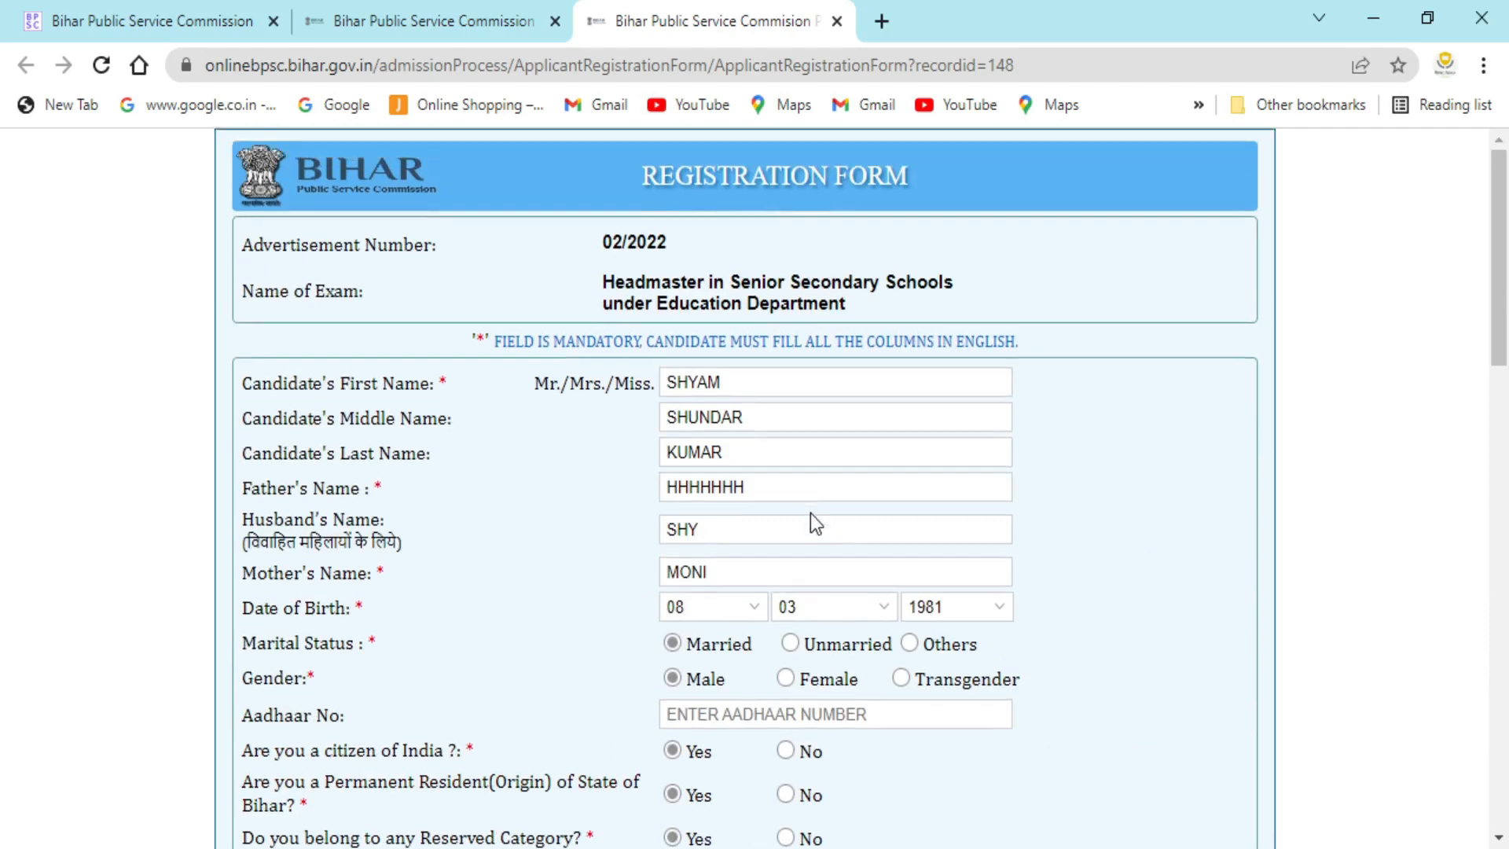
{"action": "scroll", "coordinate": [809, 512], "scroll_direction": "down", "scroll_amount": 15}
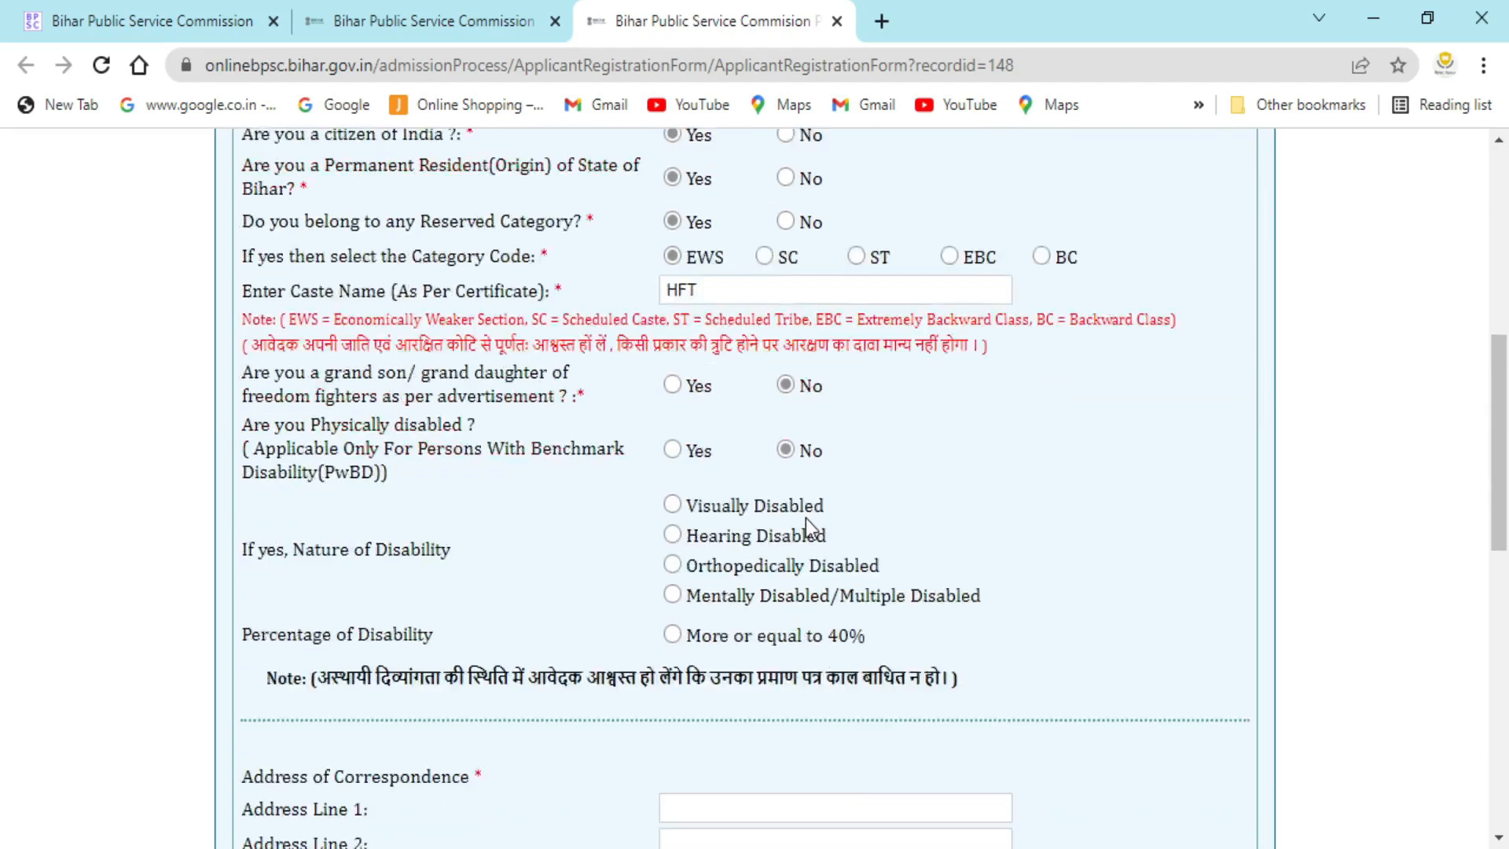
{"action": "scroll", "coordinate": [804, 521], "scroll_direction": "down", "scroll_amount": 5}
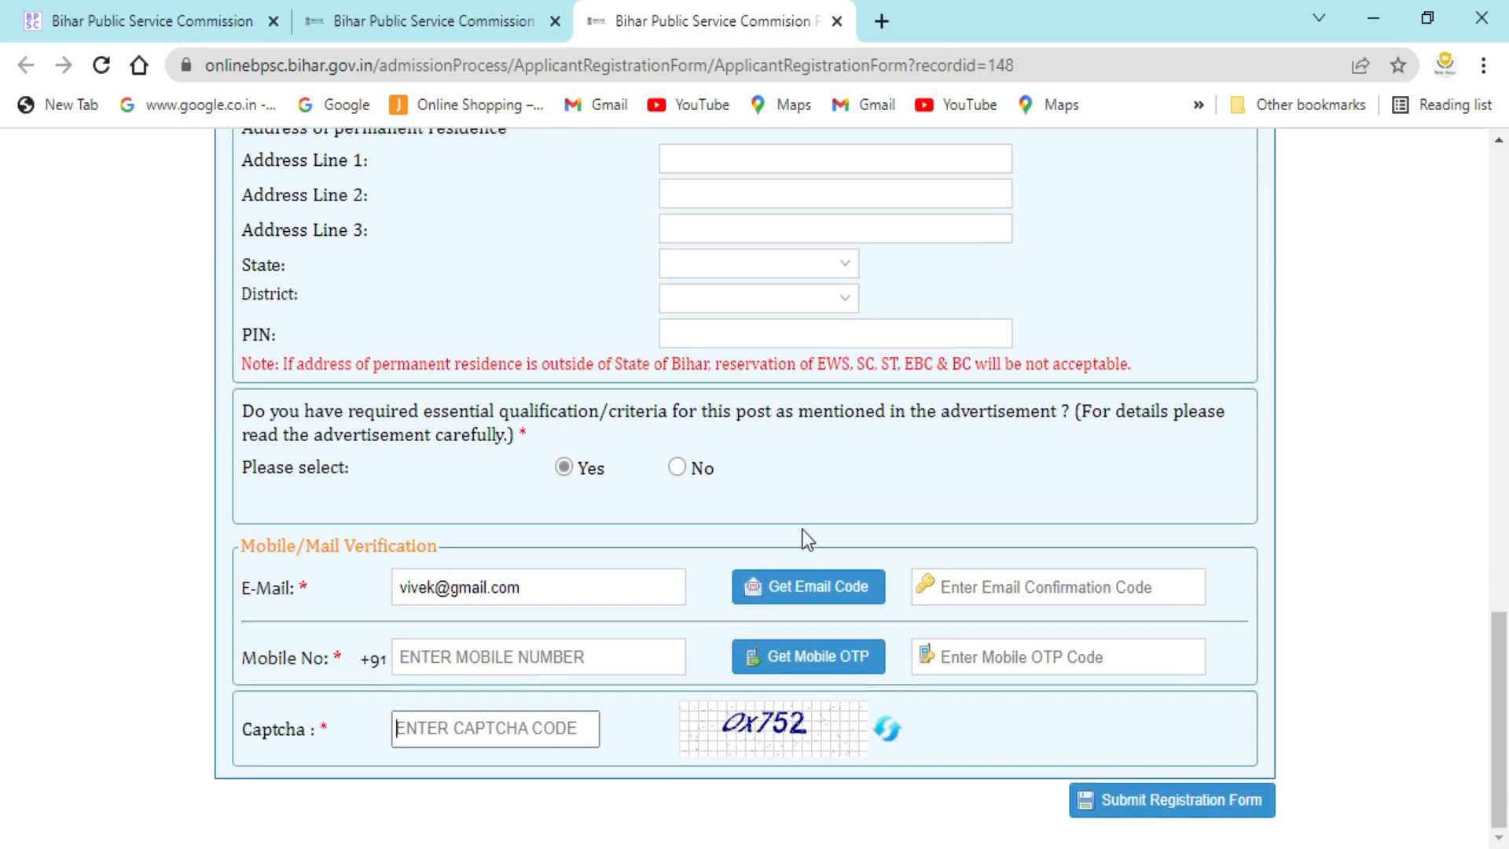
{"action": "scroll", "coordinate": [803, 530], "scroll_direction": "up", "scroll_amount": 20}
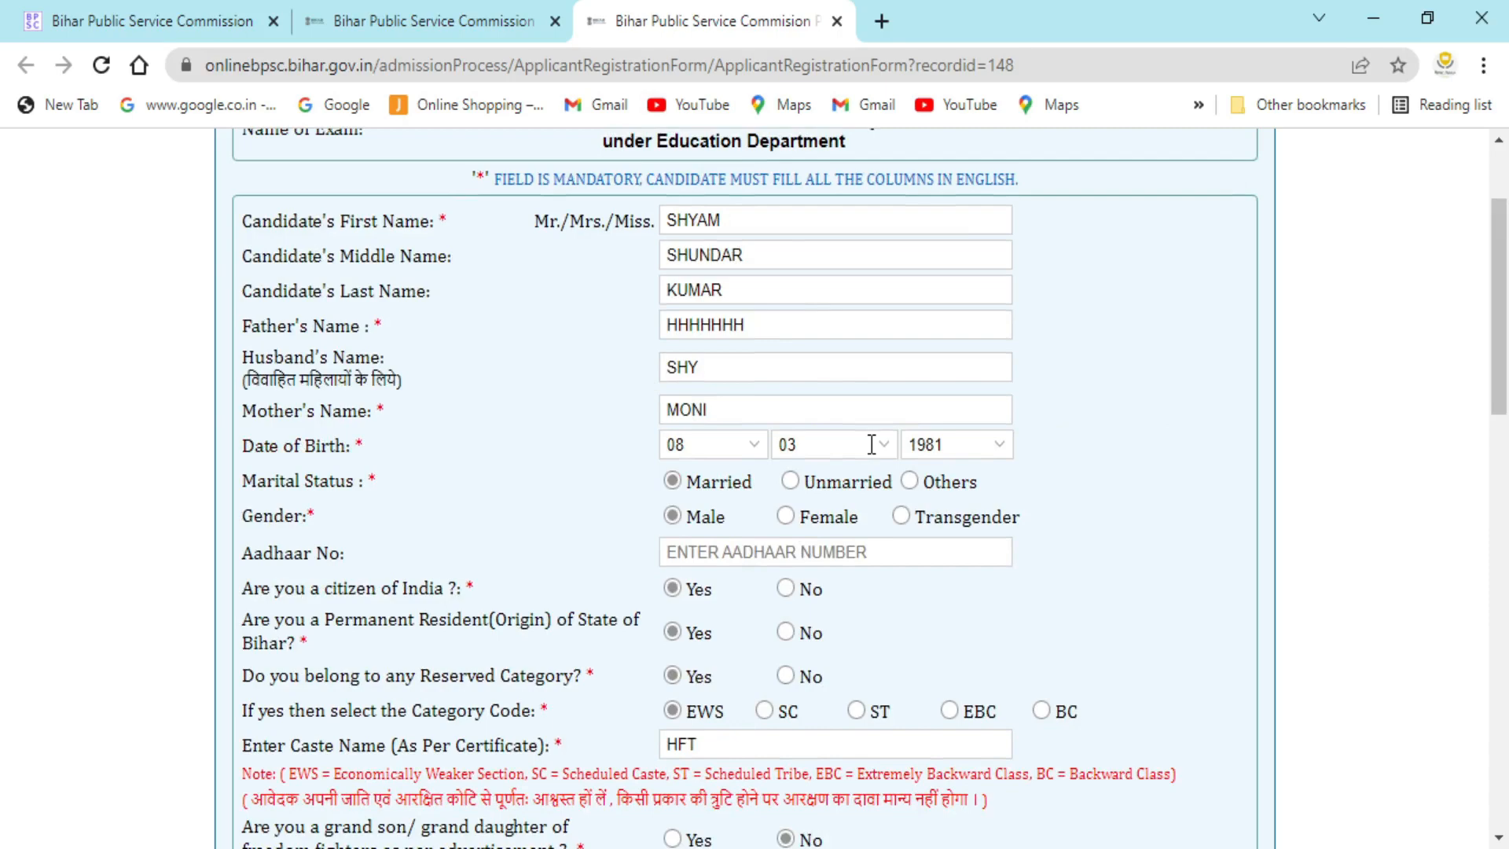
{"action": "scroll", "coordinate": [772, 582], "scroll_direction": "down", "scroll_amount": 20}
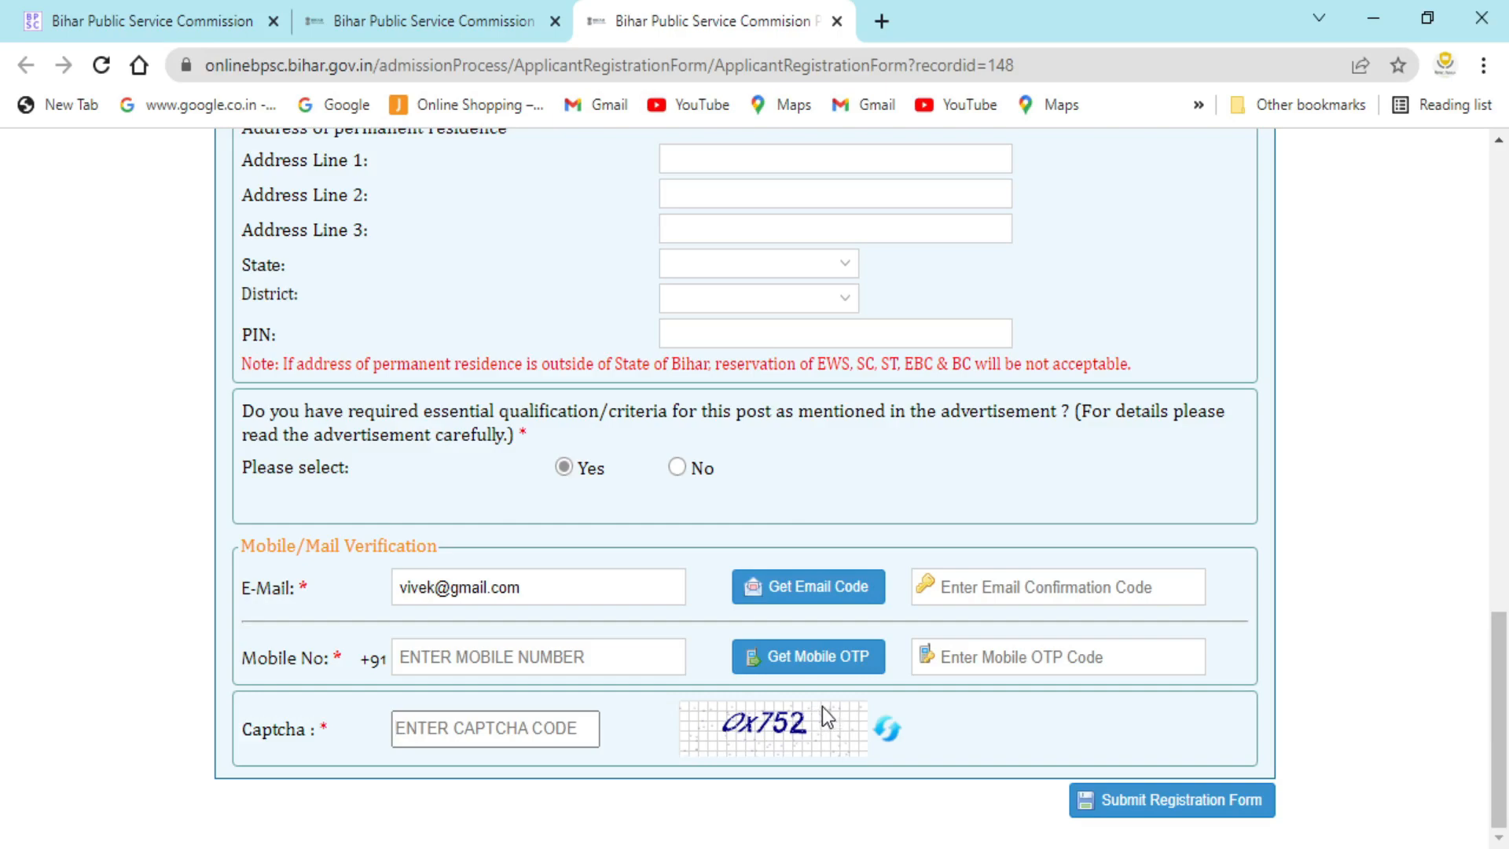
{"action": "scroll", "coordinate": [810, 701], "scroll_direction": "up", "scroll_amount": 10}
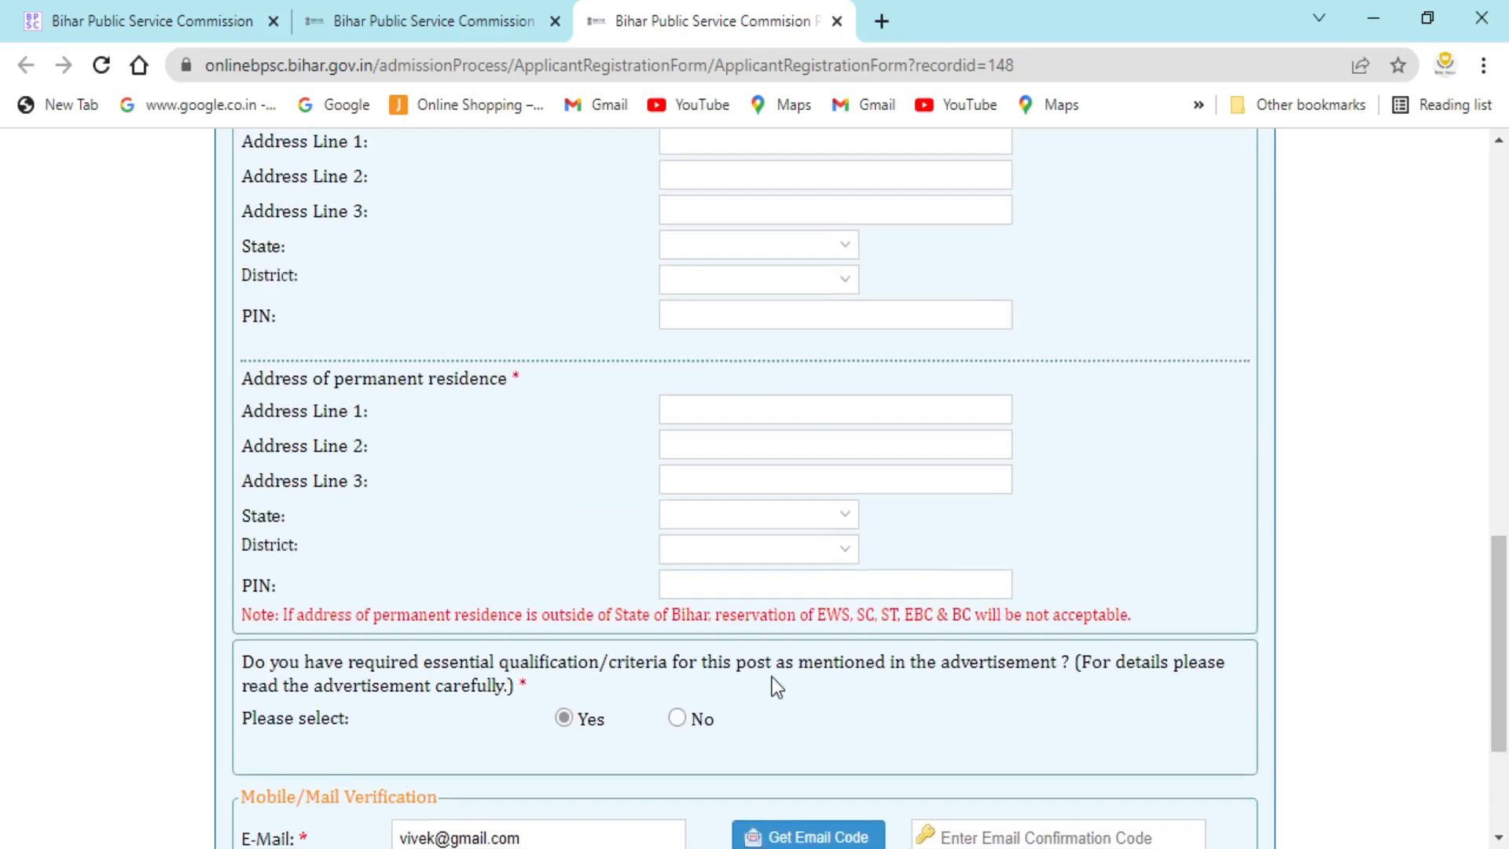
{"action": "scroll", "coordinate": [762, 668], "scroll_direction": "up", "scroll_amount": 10}
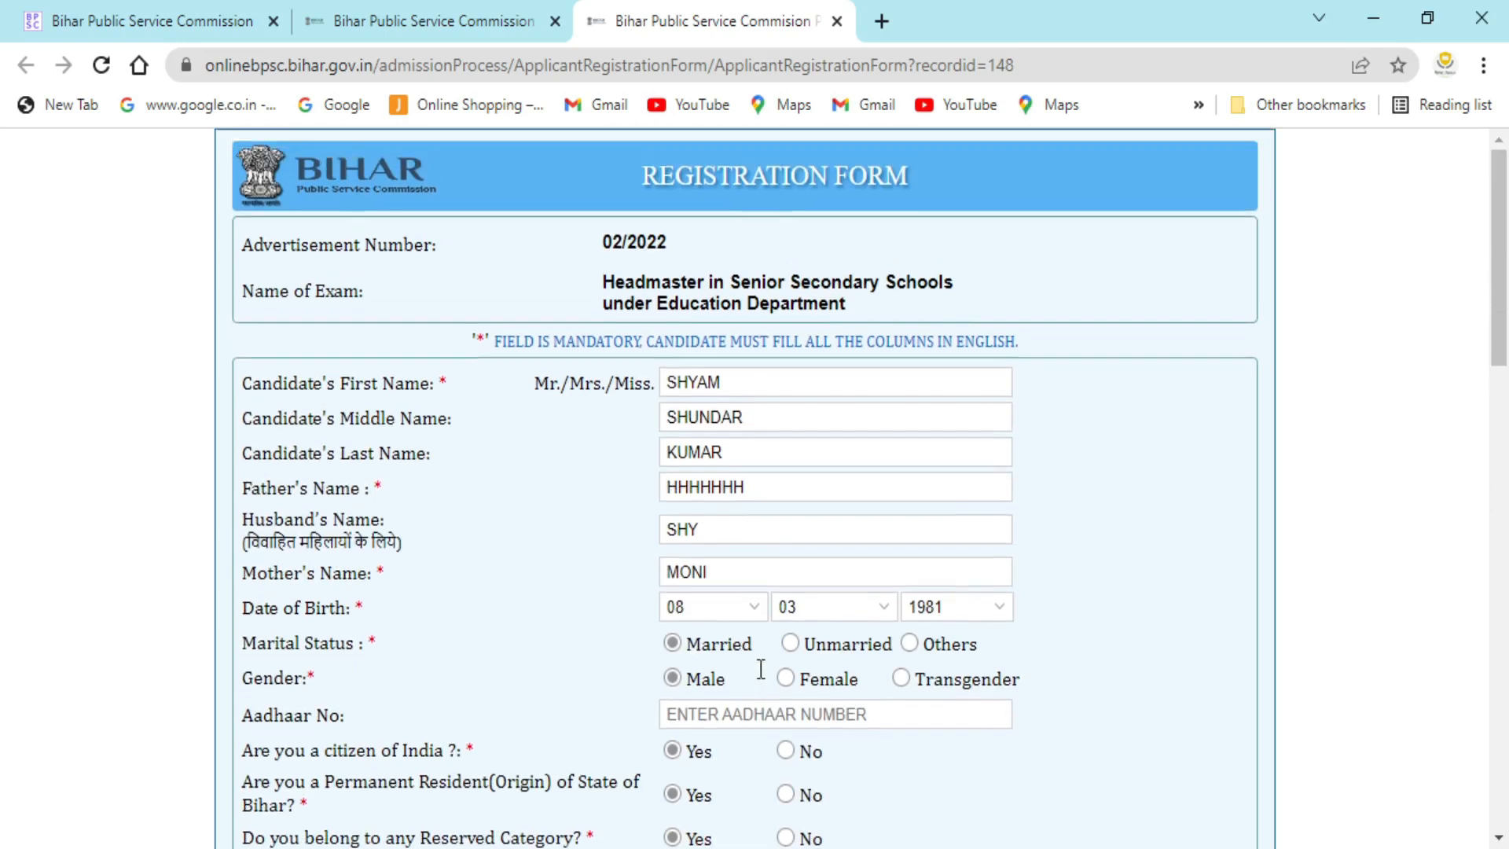